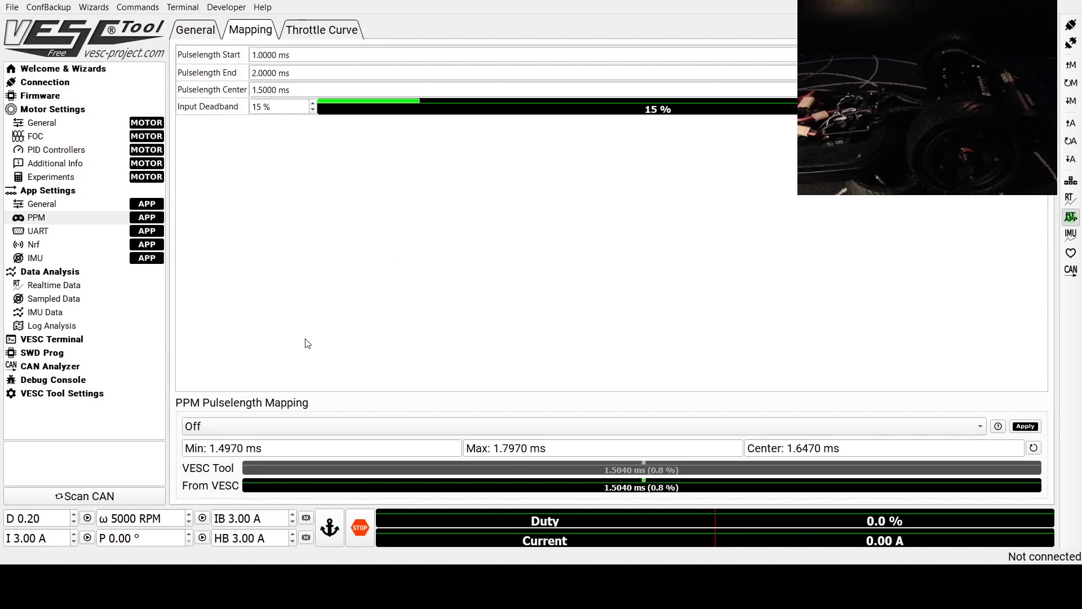
Connect to the VESC over serial, switch briefly to motor ID 2, and return to the local motor.
click(57, 69)
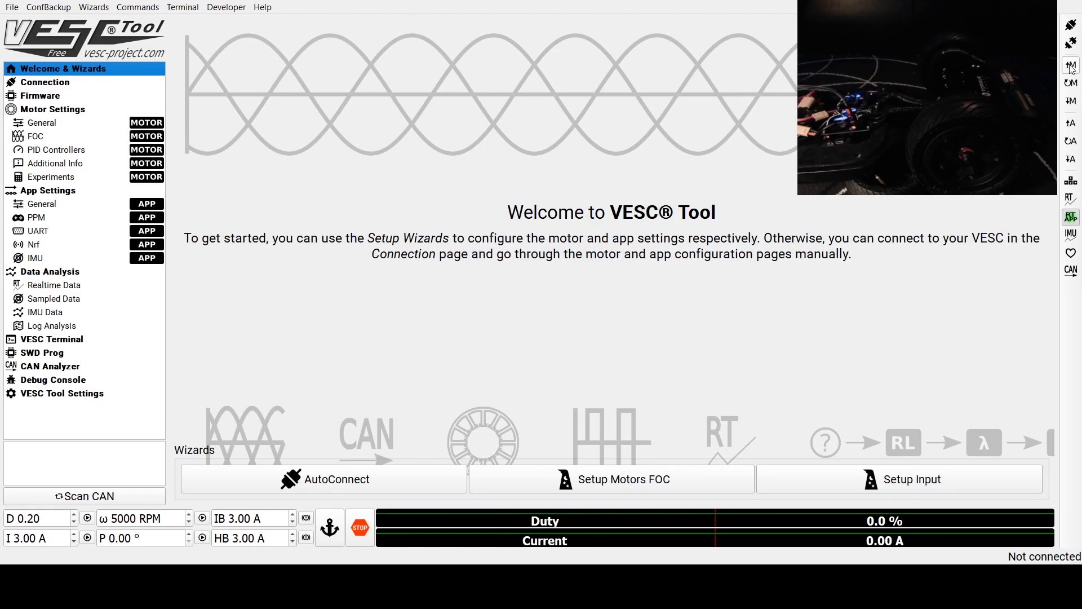
click(1071, 30)
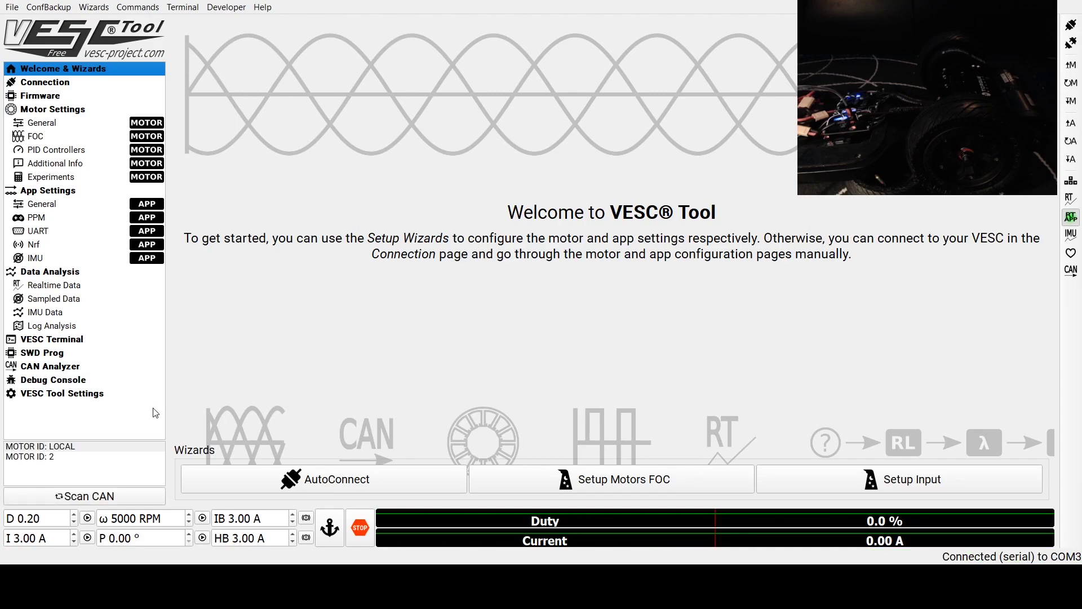
click(107, 447)
click(52, 457)
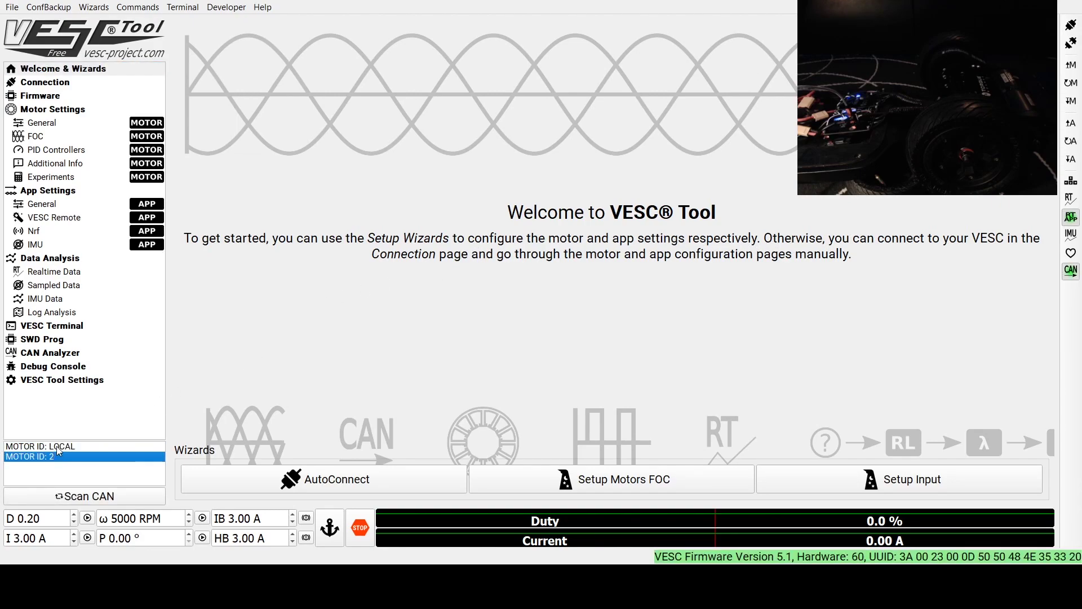
click(59, 445)
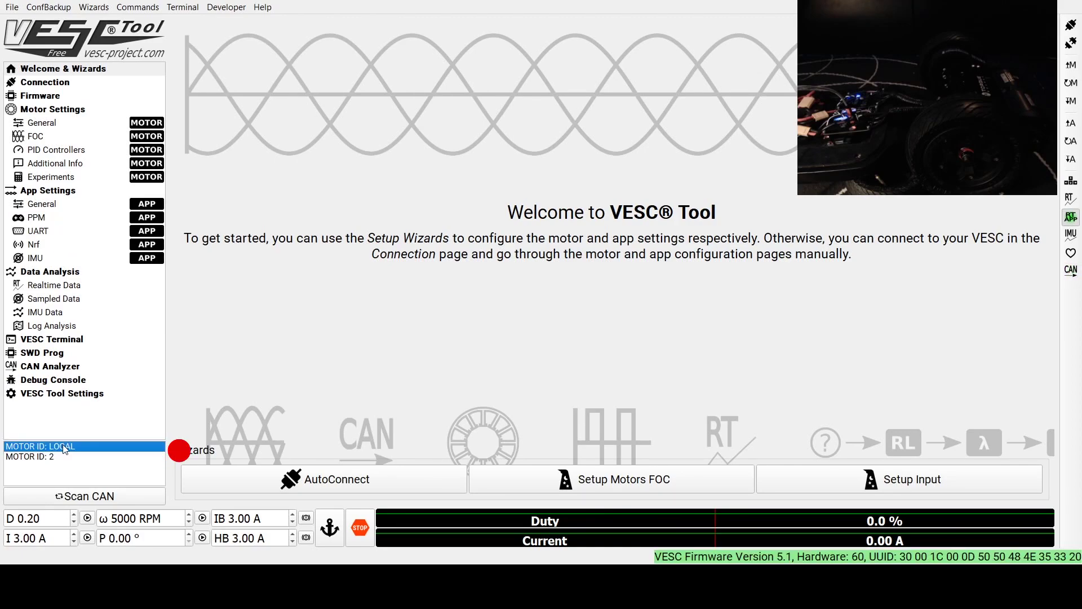
Review the local motor's general settings and its maximum motor current and brake current limits.
click(56, 111)
click(59, 122)
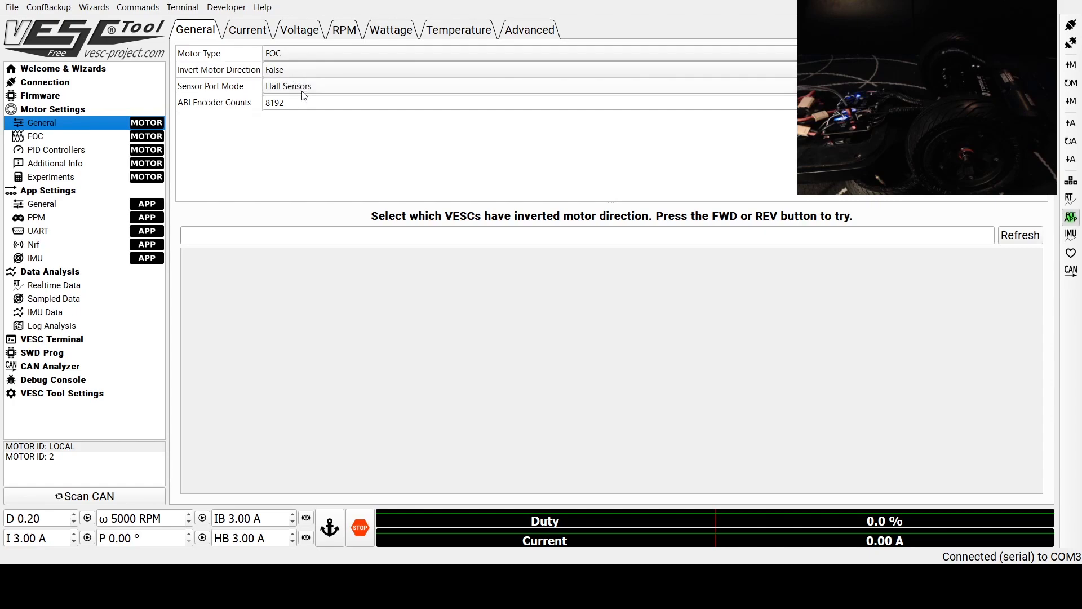
click(296, 55)
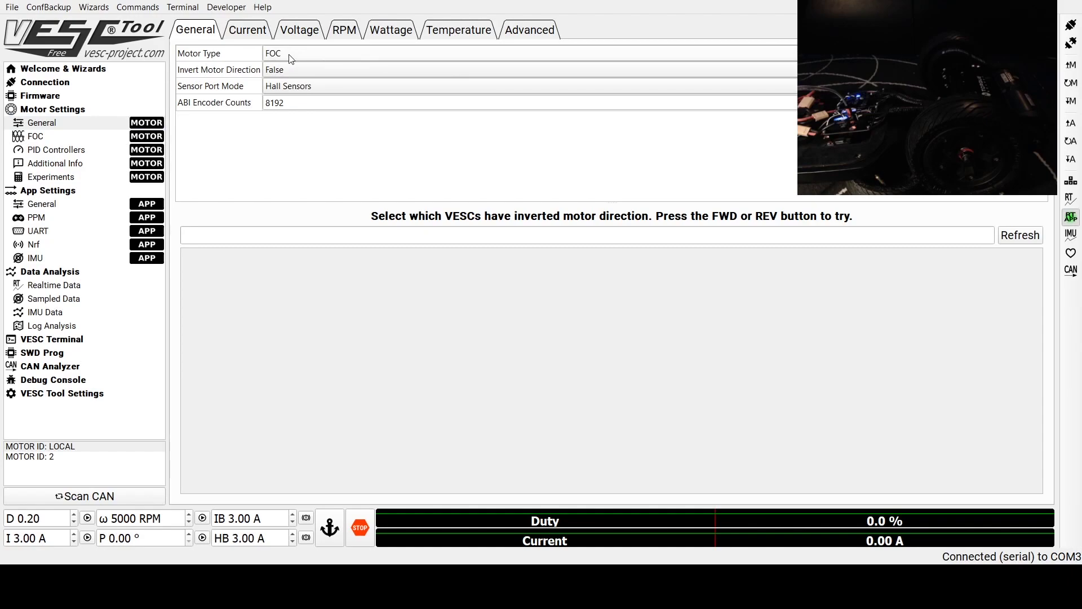
click(249, 31)
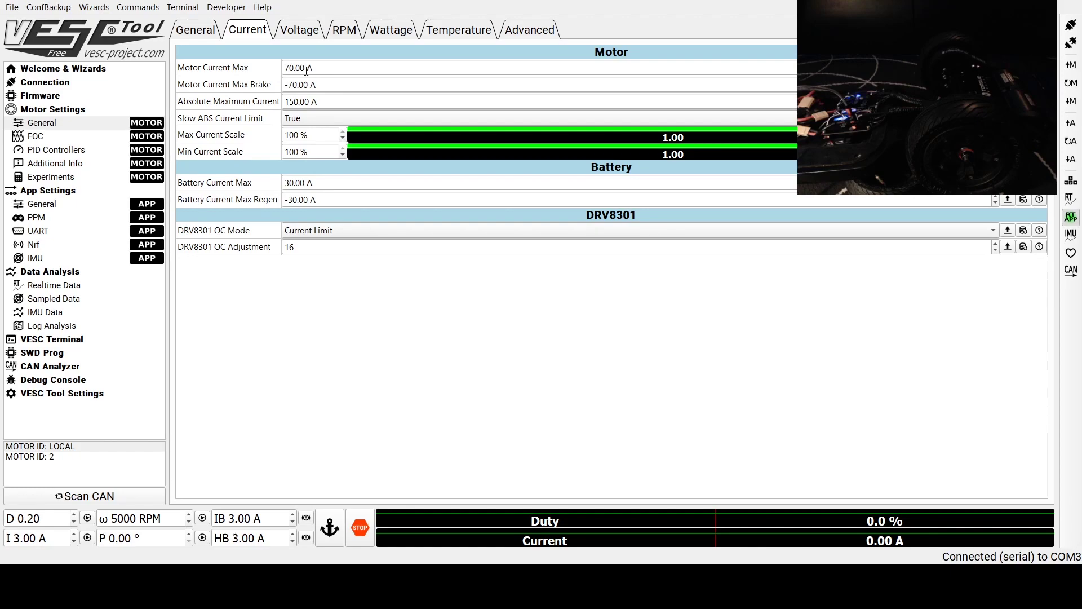
drag(307, 68, 284, 71)
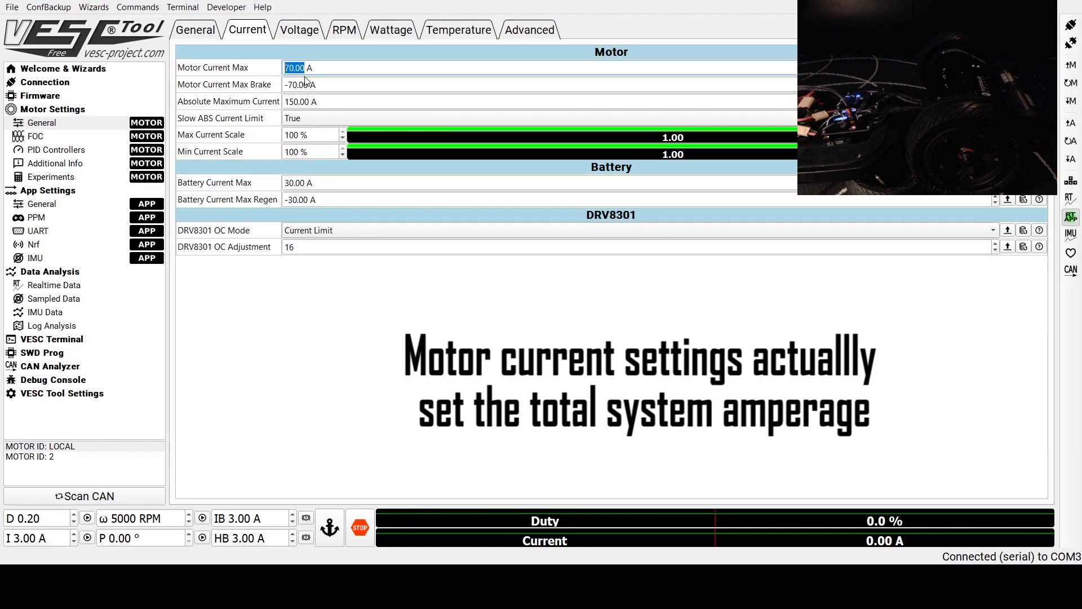
drag(308, 85, 284, 82)
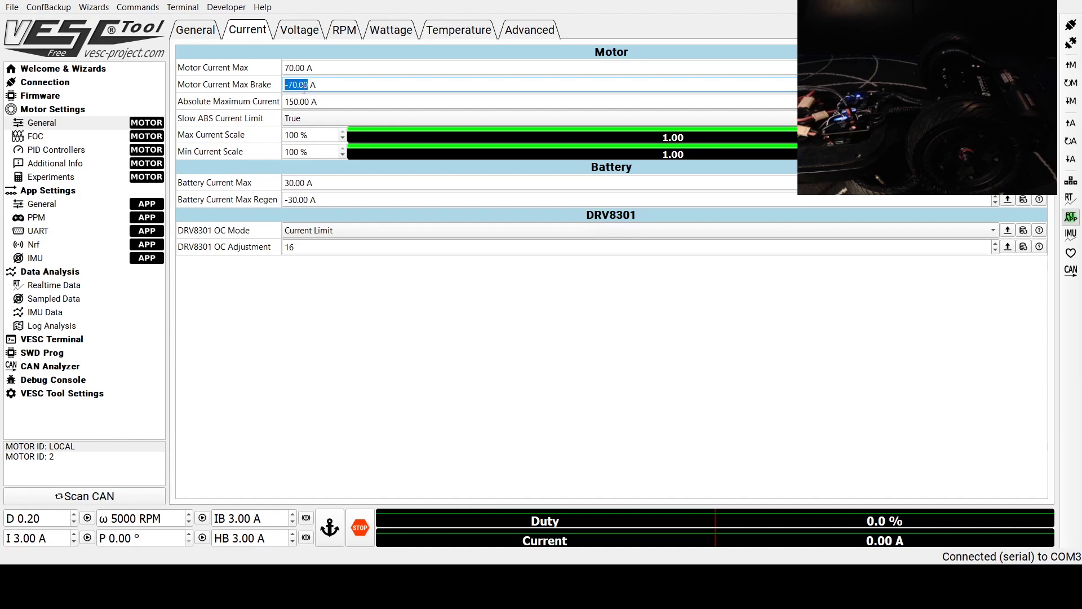
click(296, 68)
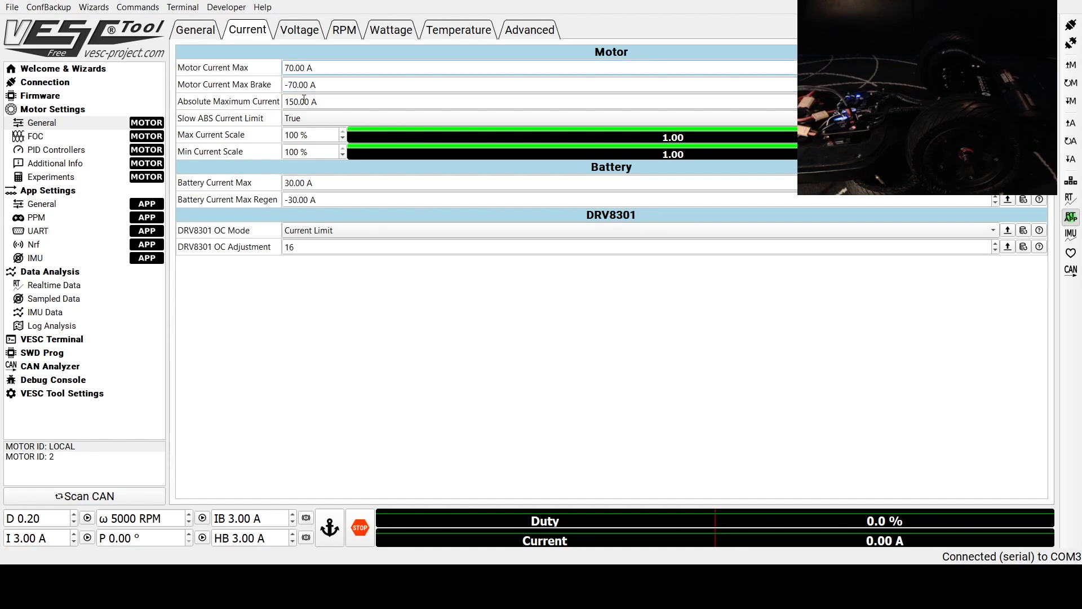
click(297, 85)
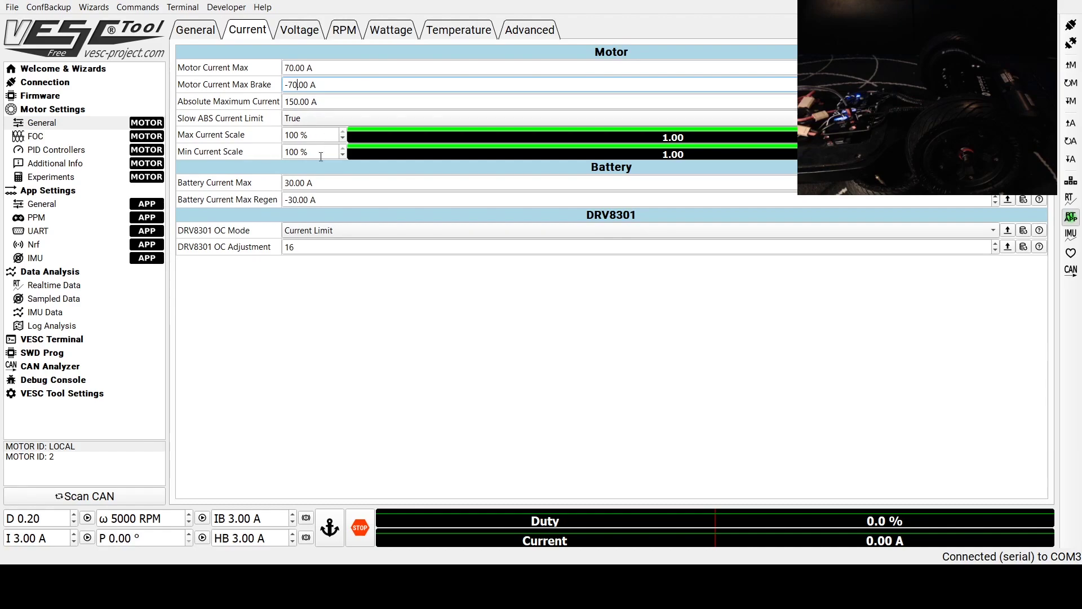
Review the local motor's battery current limits, voltage cutoffs and the cell count in the cutoff calculator.
drag(307, 183, 287, 182)
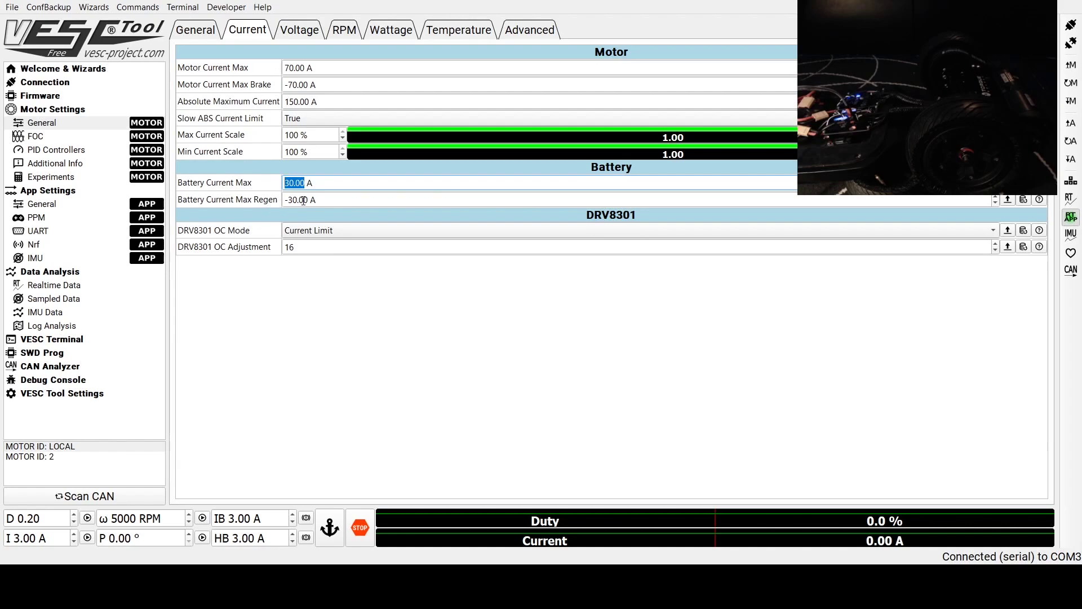
drag(310, 201, 284, 200)
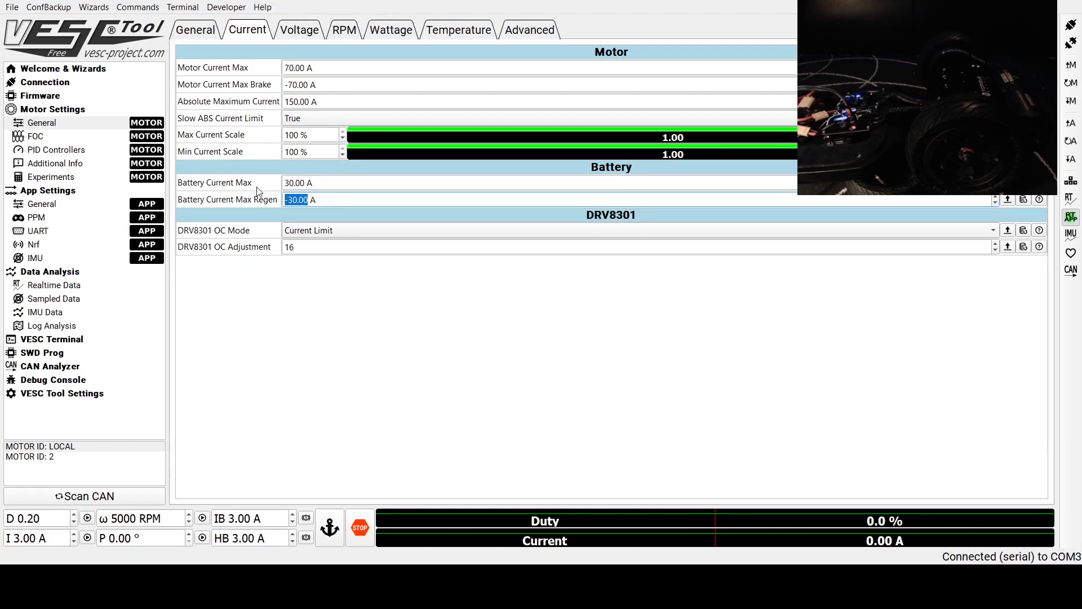
click(261, 186)
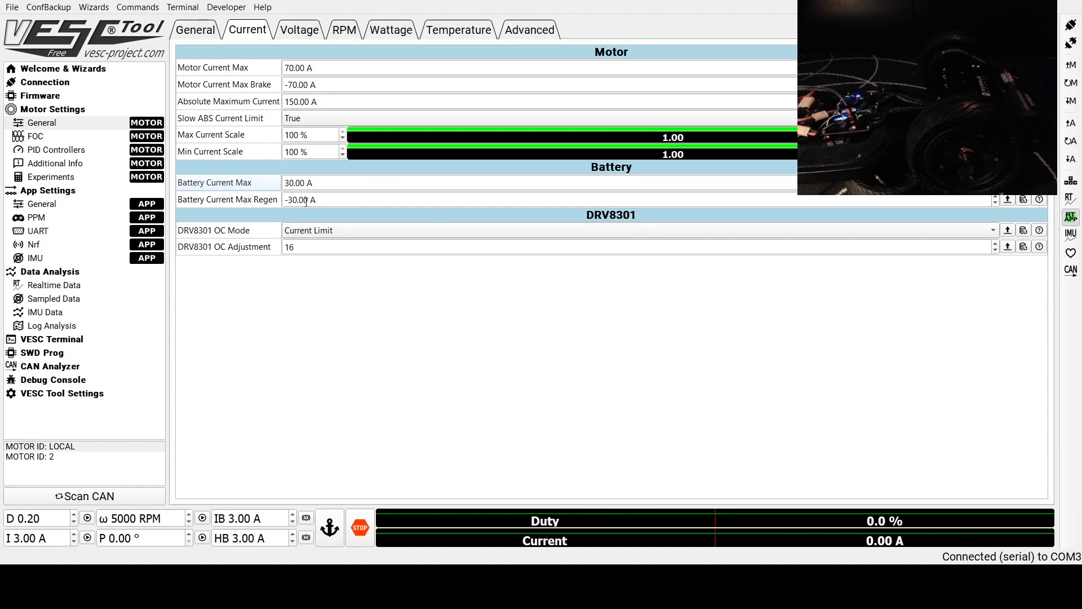
drag(307, 200, 286, 198)
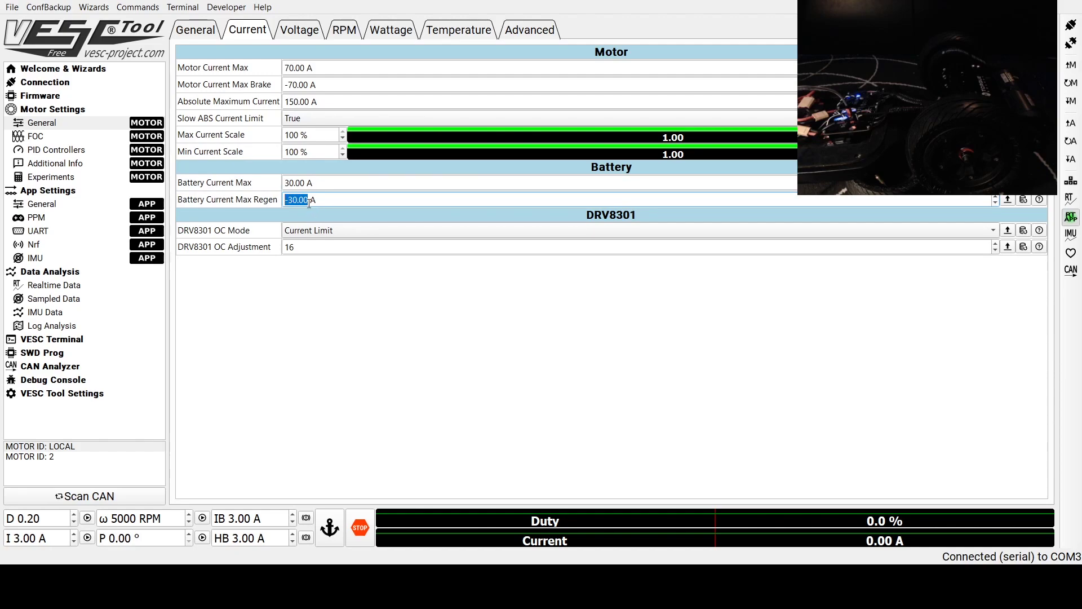
drag(307, 183, 285, 183)
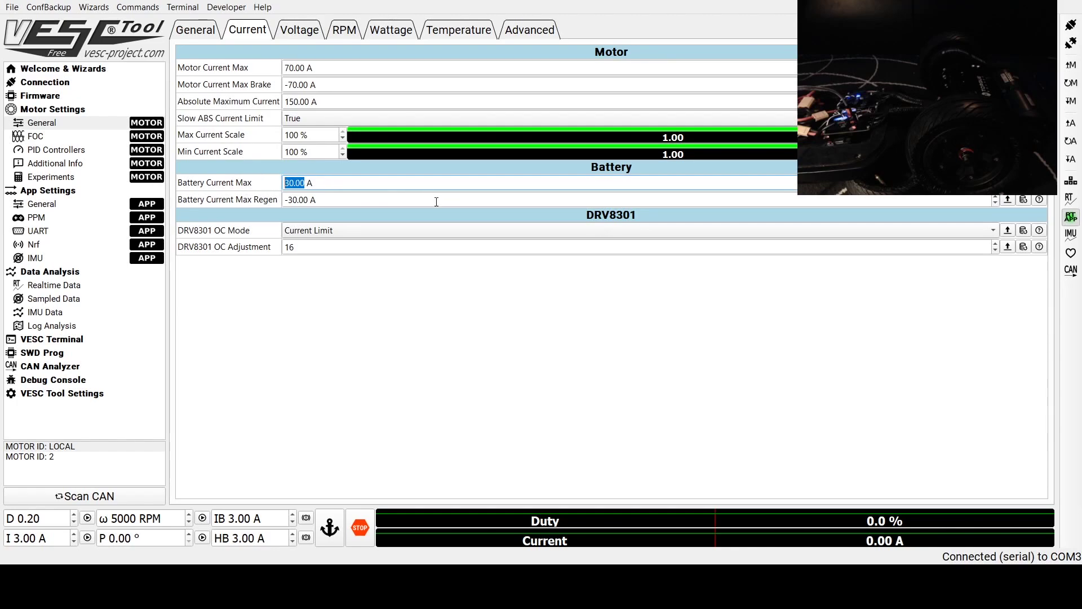
click(300, 31)
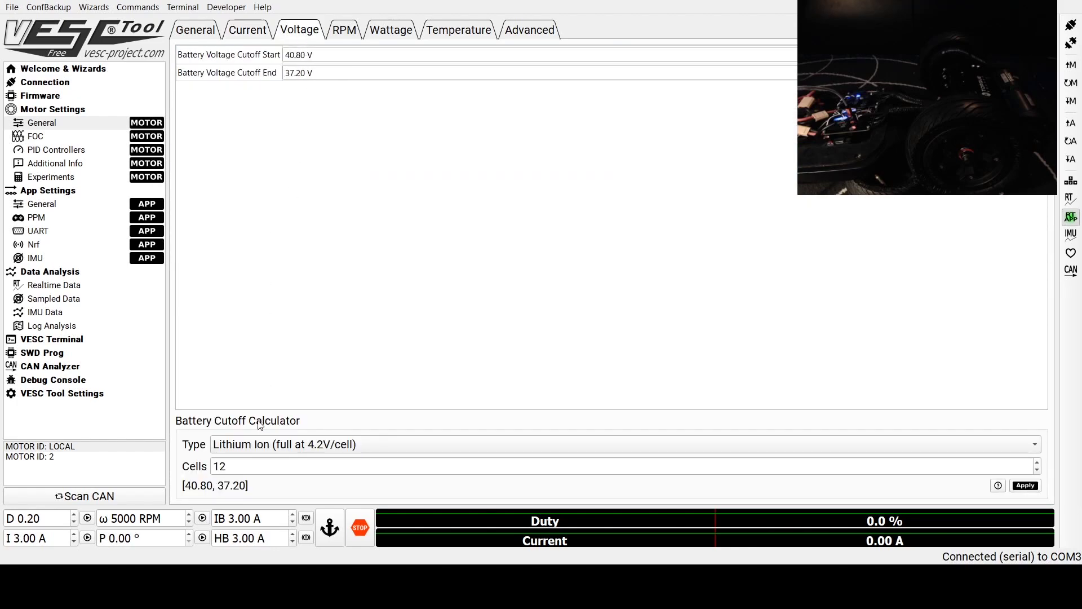
double_click(237, 467)
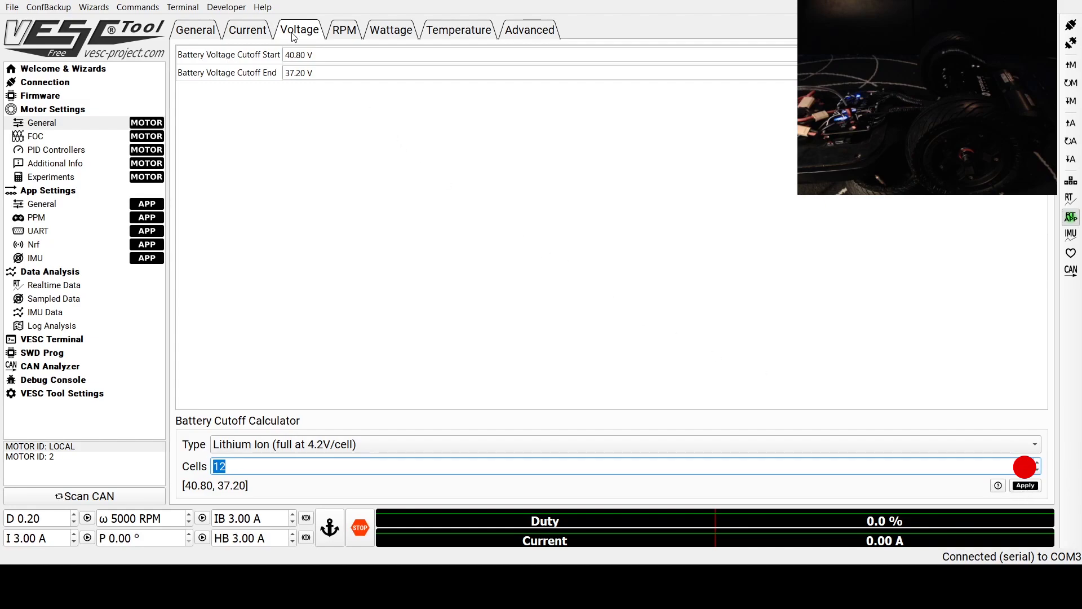
Check the local motor's RPM, wattage, temperature and advanced settings, and write its motor configuration to the VESC.
click(340, 35)
click(393, 35)
click(441, 33)
click(514, 32)
click(458, 31)
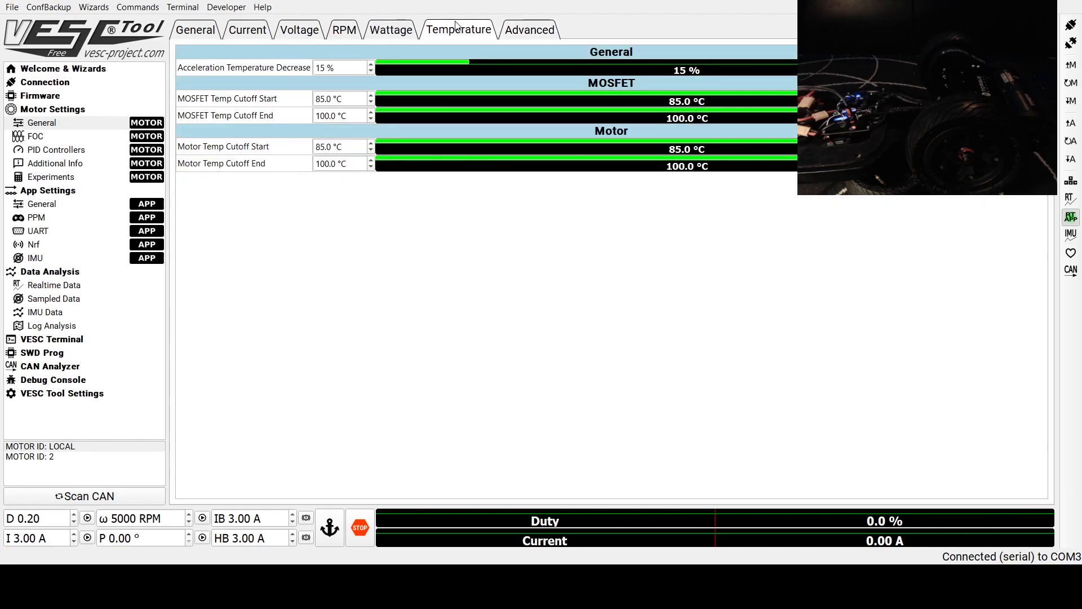
click(283, 31)
click(248, 31)
click(198, 35)
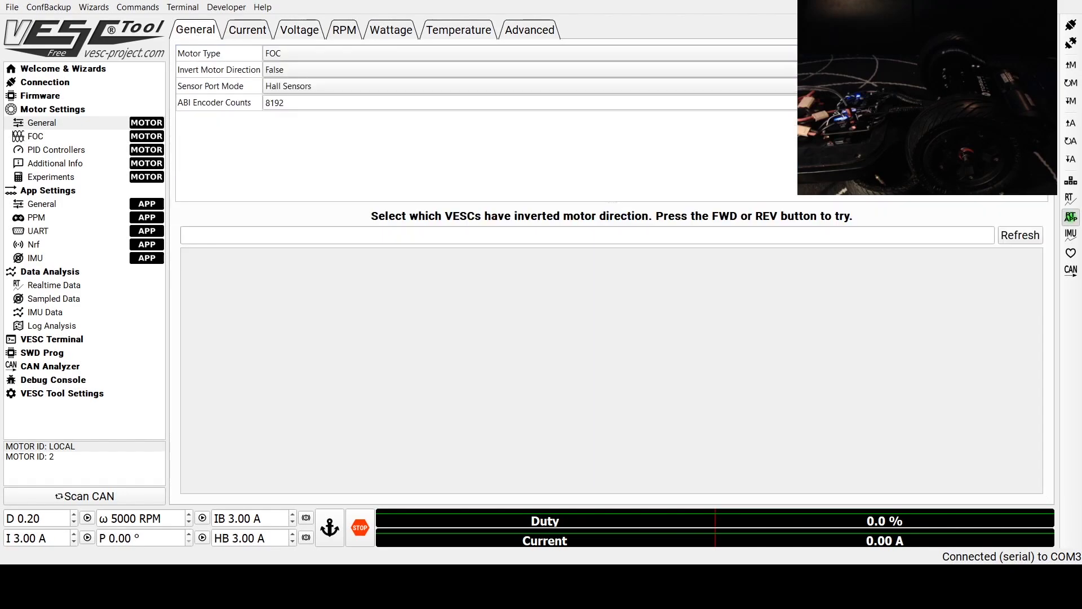
click(1071, 102)
Switch to motor ID 2 and review its motor type, direction and current limits.
click(56, 457)
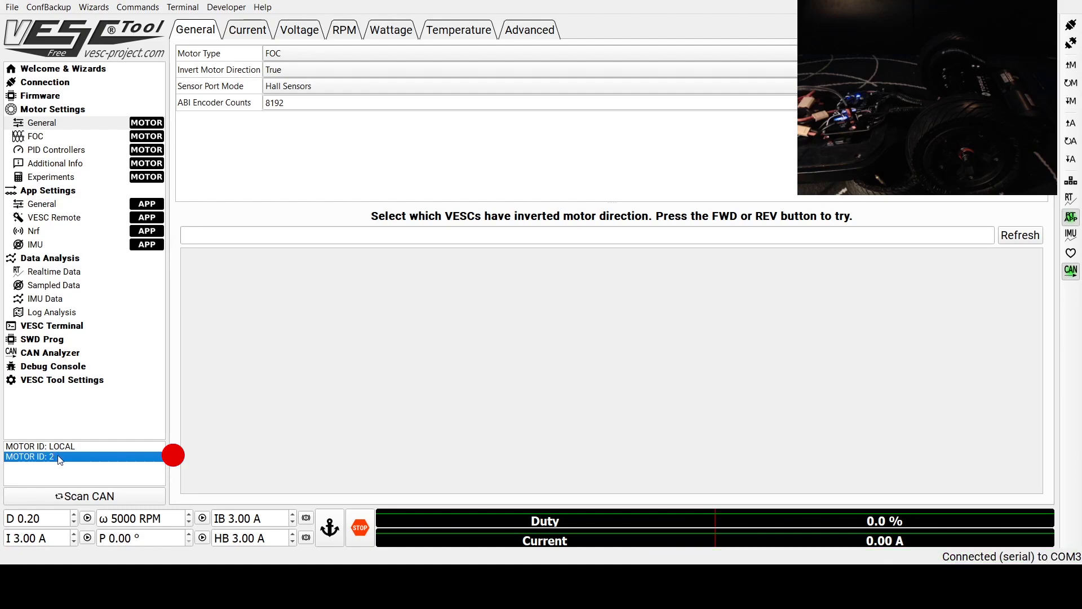
click(282, 52)
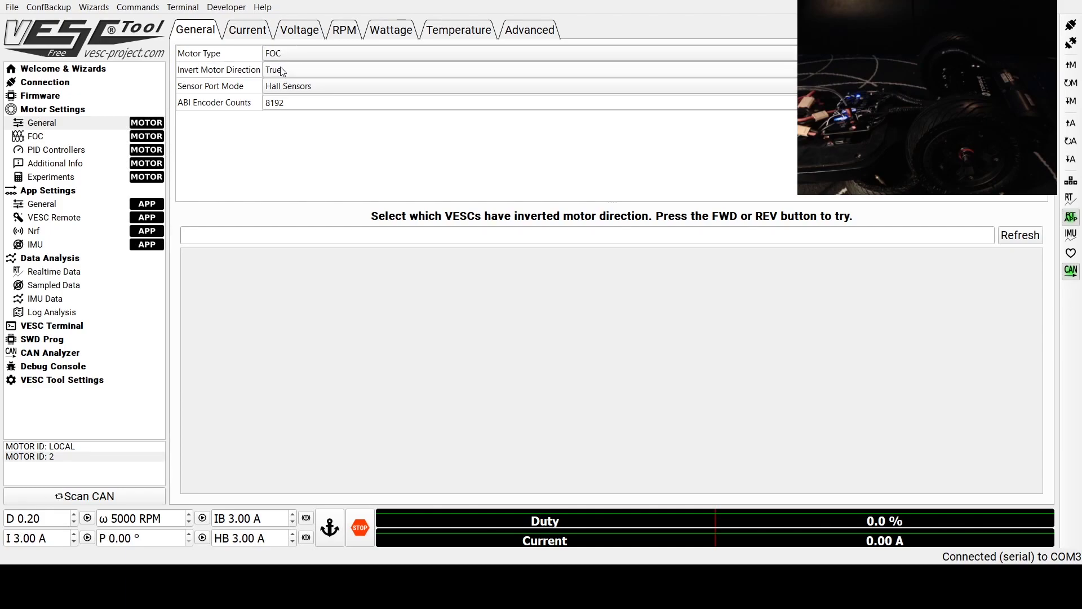
click(251, 32)
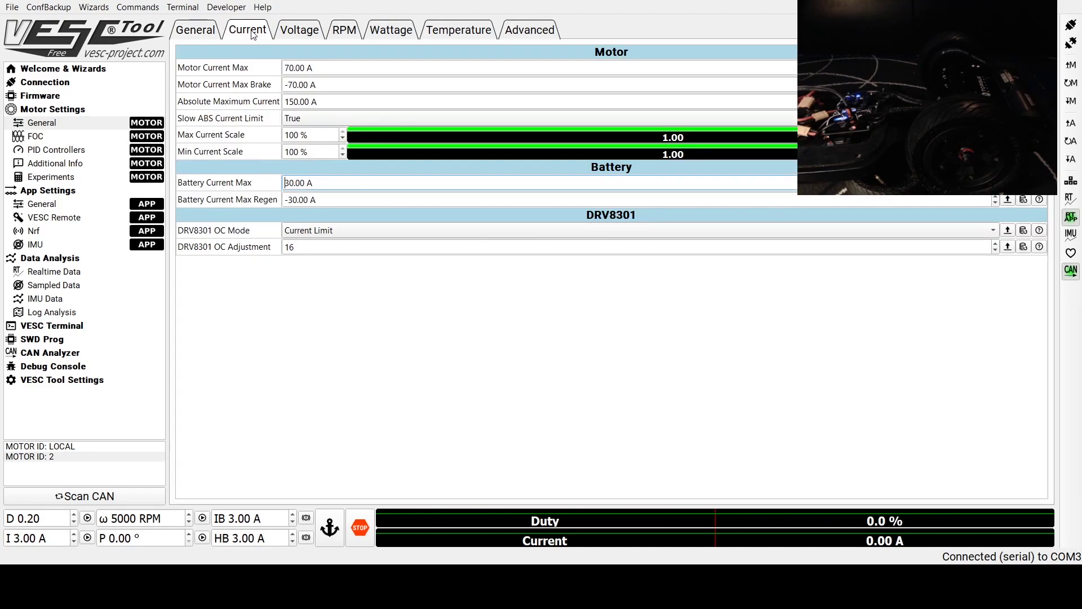
drag(299, 69, 287, 85)
drag(309, 200, 287, 197)
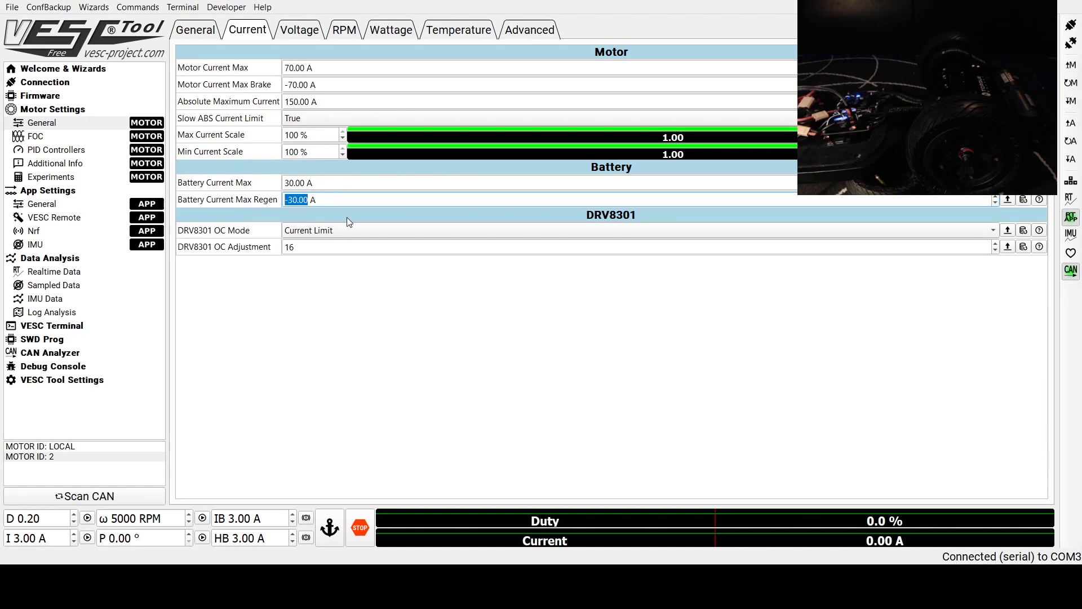
Check motor ID 2's voltage, RPM, wattage, temperature and advanced settings, and write its motor configuration.
click(310, 34)
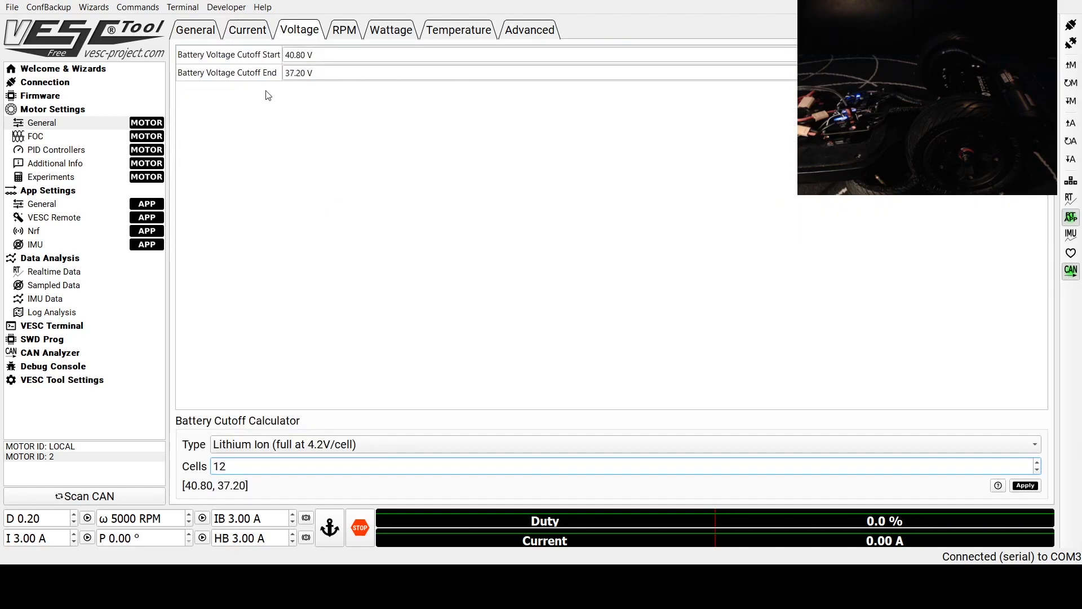
click(354, 34)
click(390, 31)
click(430, 31)
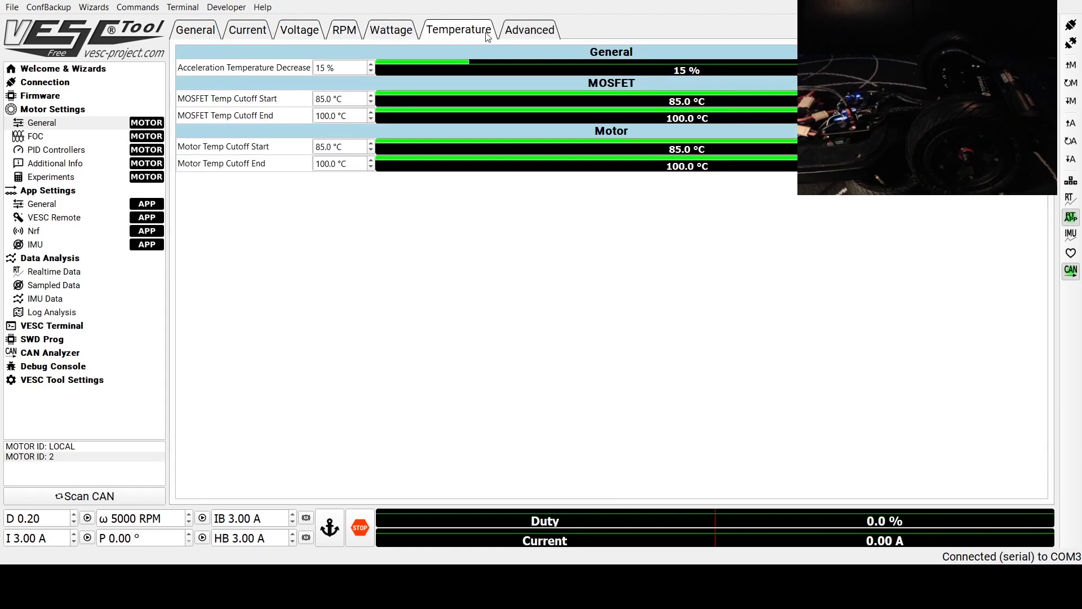
click(515, 30)
click(198, 29)
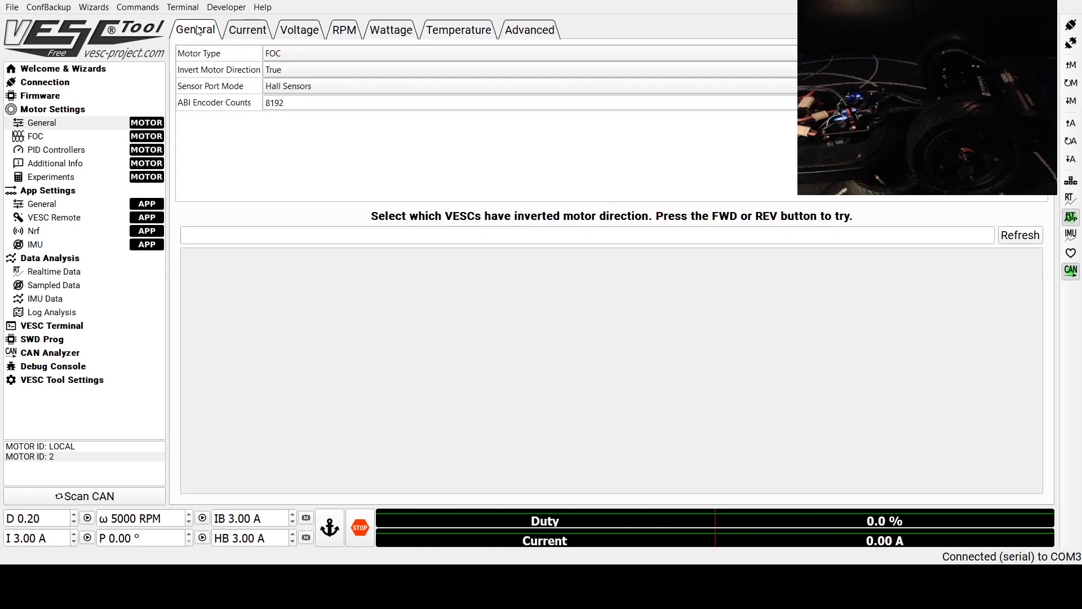
click(1070, 103)
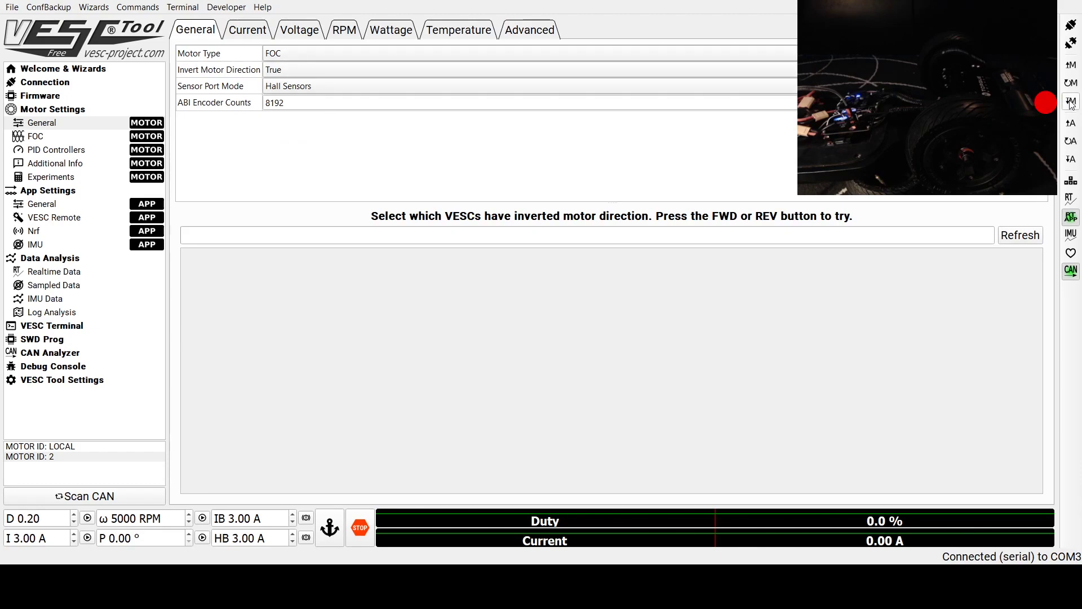
click(1071, 104)
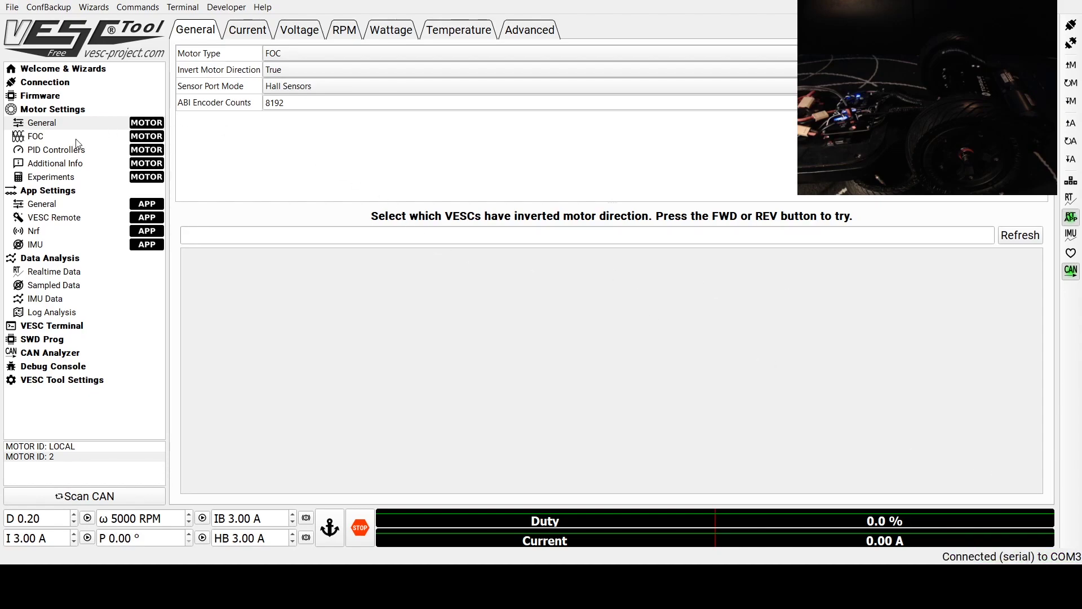
Switch to the local motor and measure its resistance, inductance and flux linkage in the FOC settings.
click(60, 124)
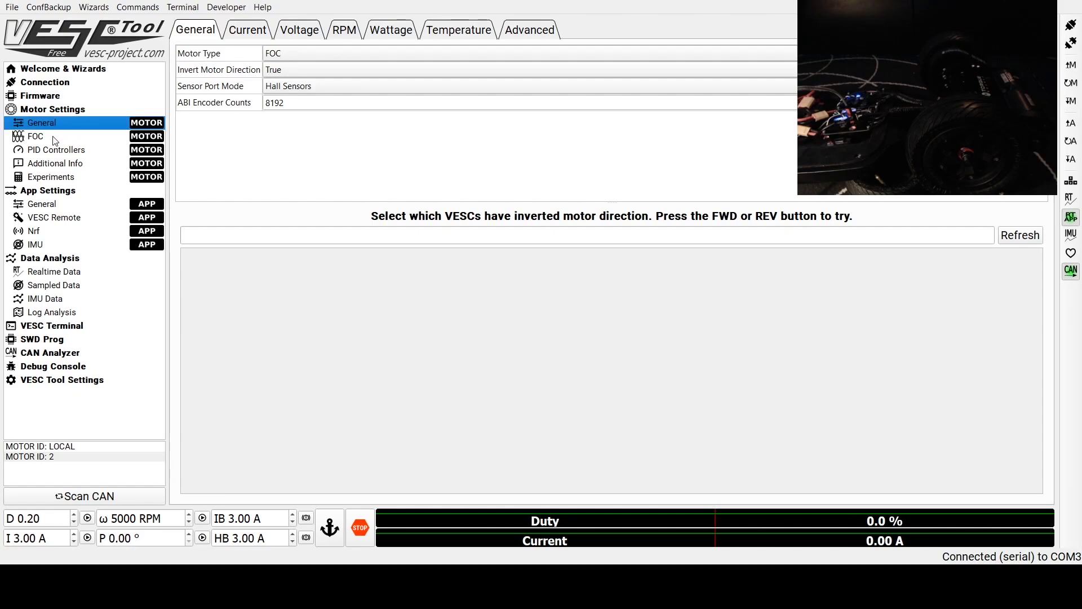
click(88, 448)
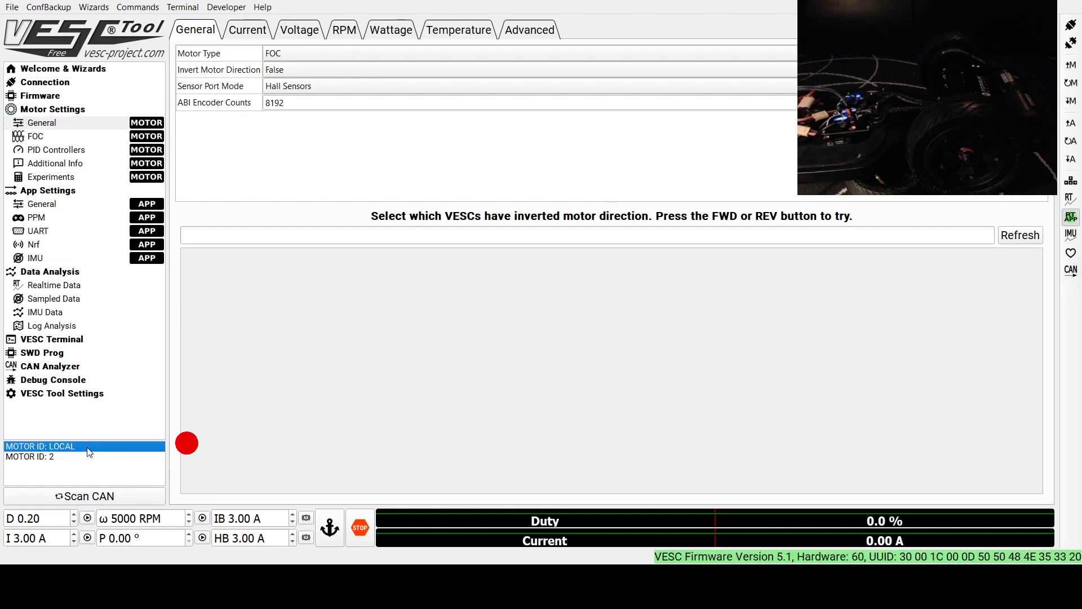
click(36, 136)
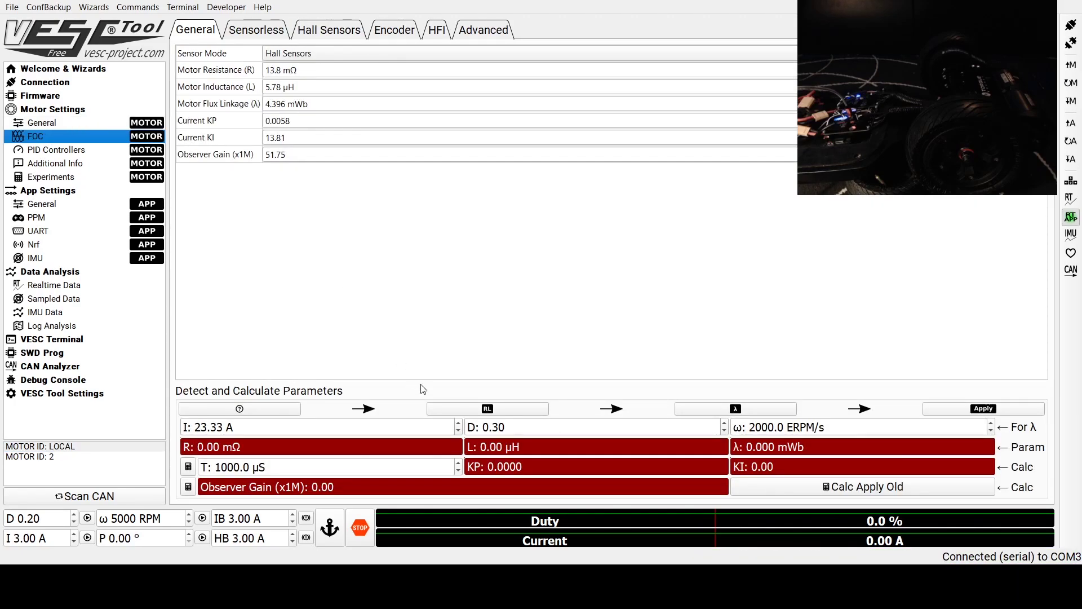
click(309, 53)
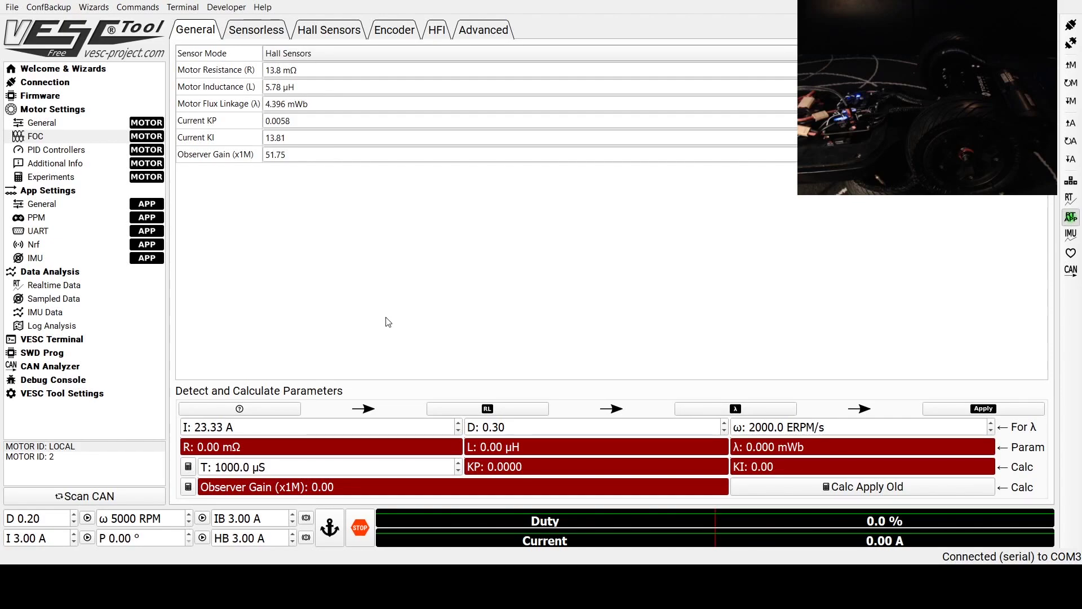
click(466, 410)
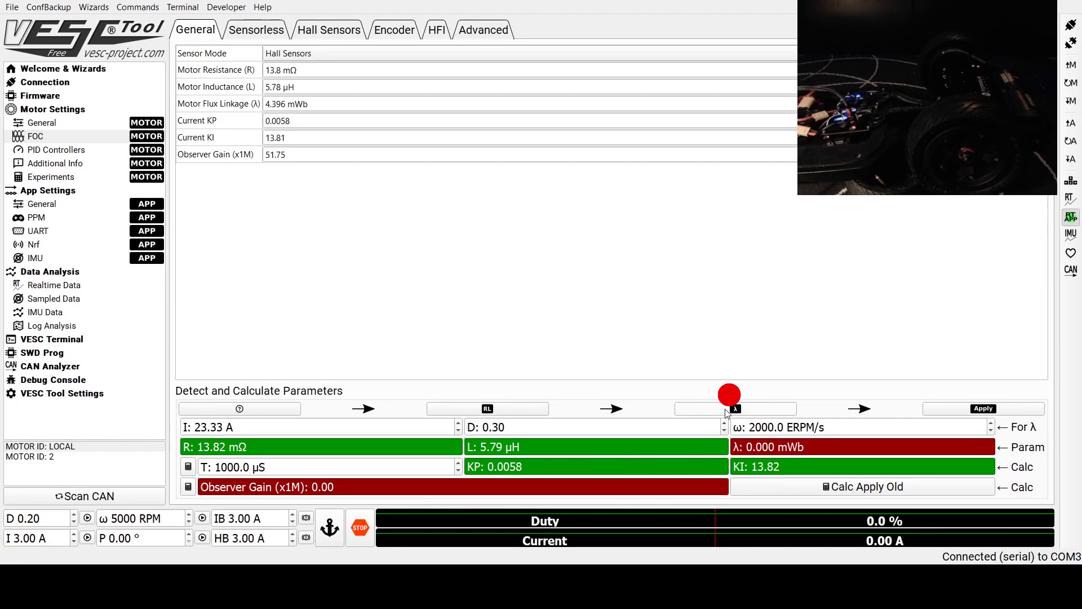
click(727, 409)
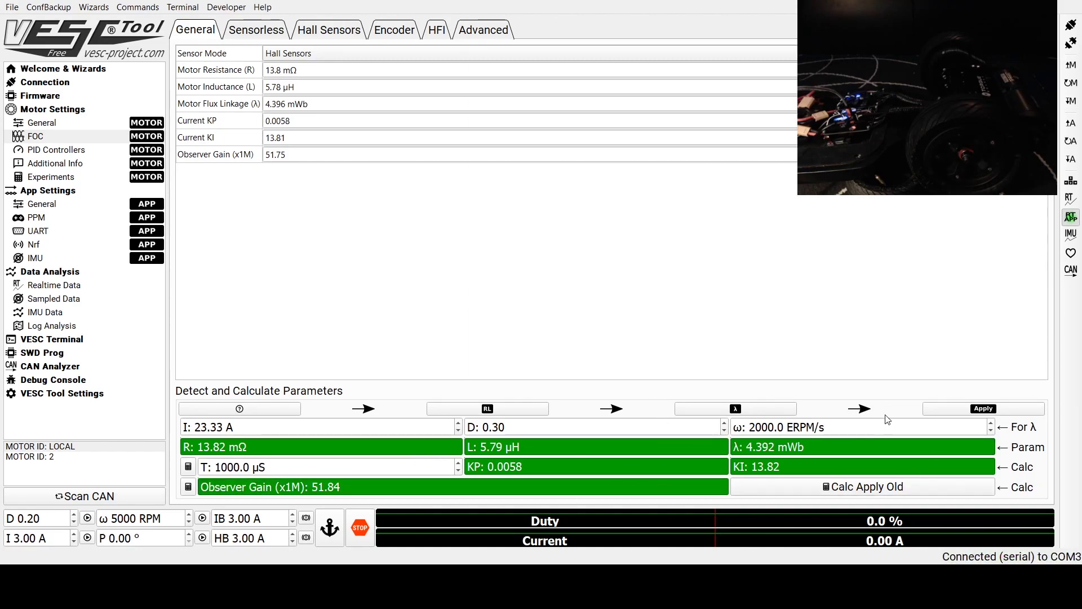
Apply the local motor's detected FOC parameters and write its motor configuration to the VESC.
click(984, 409)
click(1071, 104)
Run Hall sensor detection on the local motor, apply the detected Hall table and write its motor configuration.
click(331, 31)
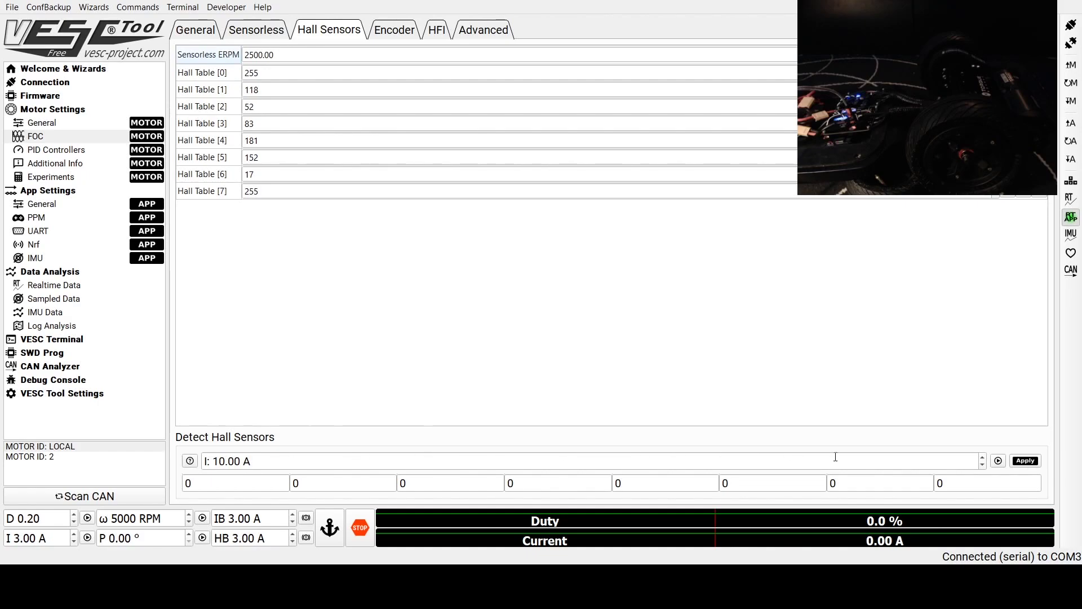
click(998, 461)
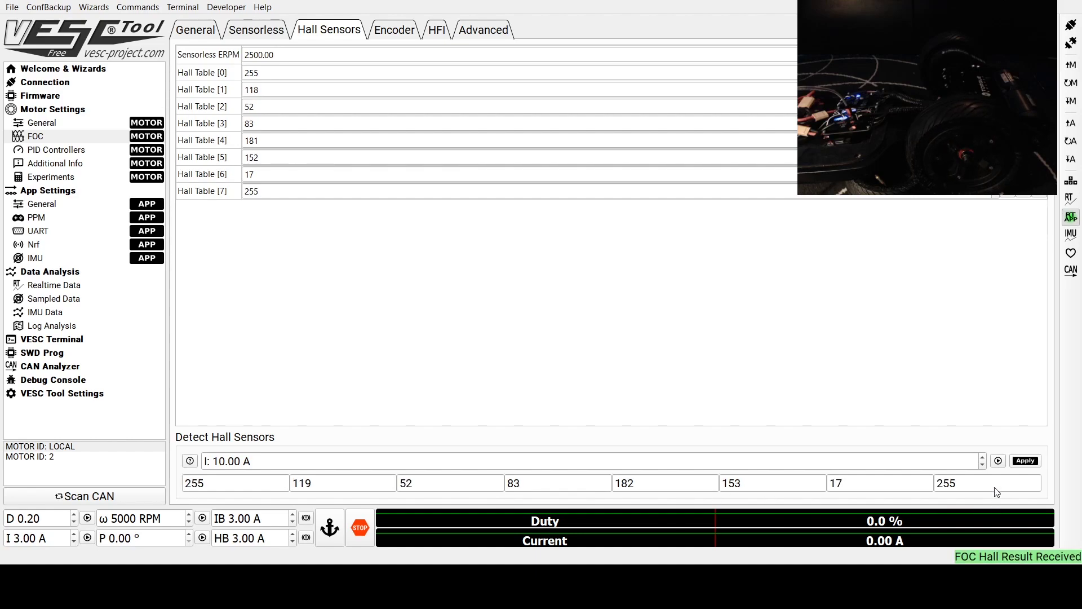
click(1025, 460)
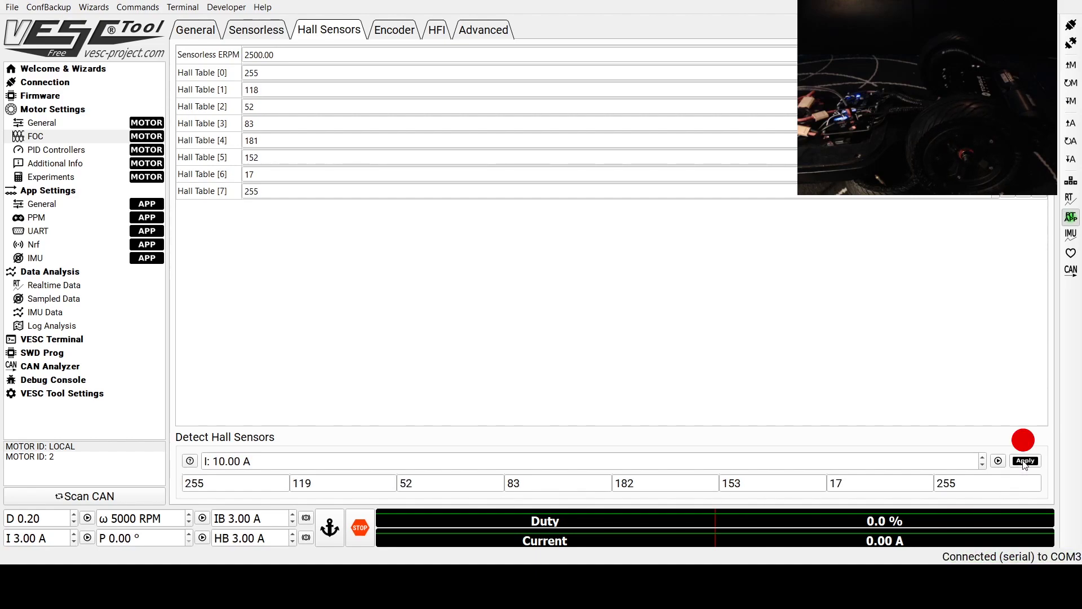
click(898, 557)
click(1069, 103)
Measure motor ID 2's resistance, inductance and flux linkage in the FOC settings, apply them and write its motor configuration.
click(209, 25)
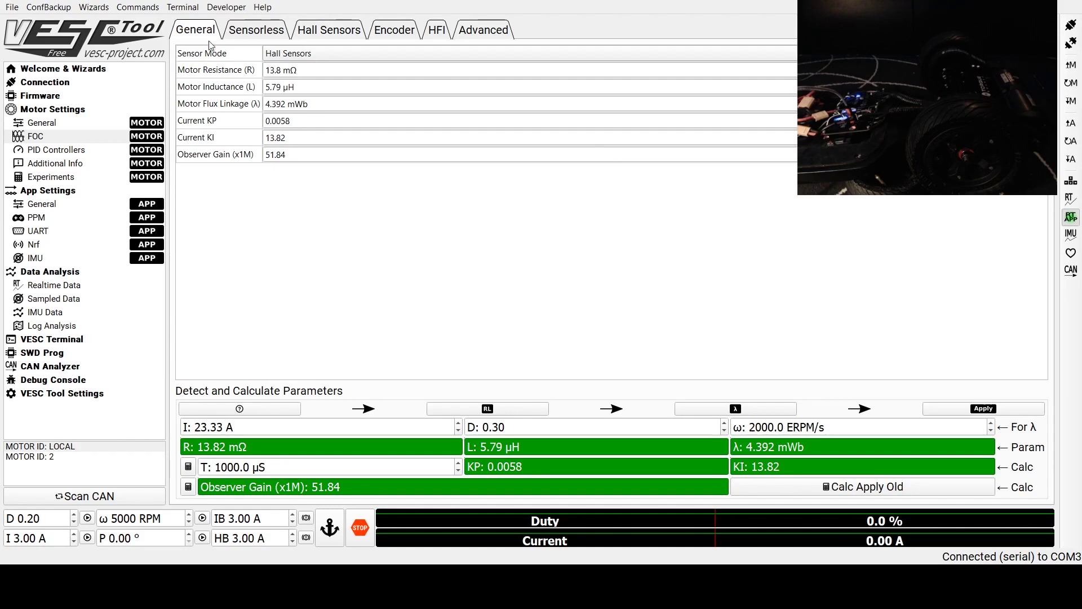
click(67, 457)
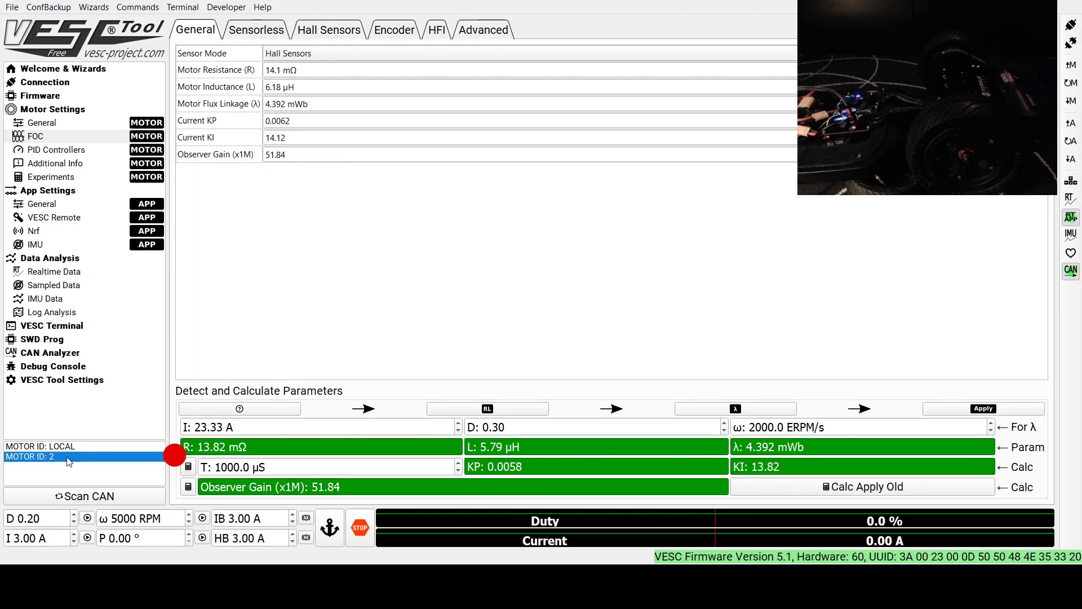
click(52, 125)
click(52, 137)
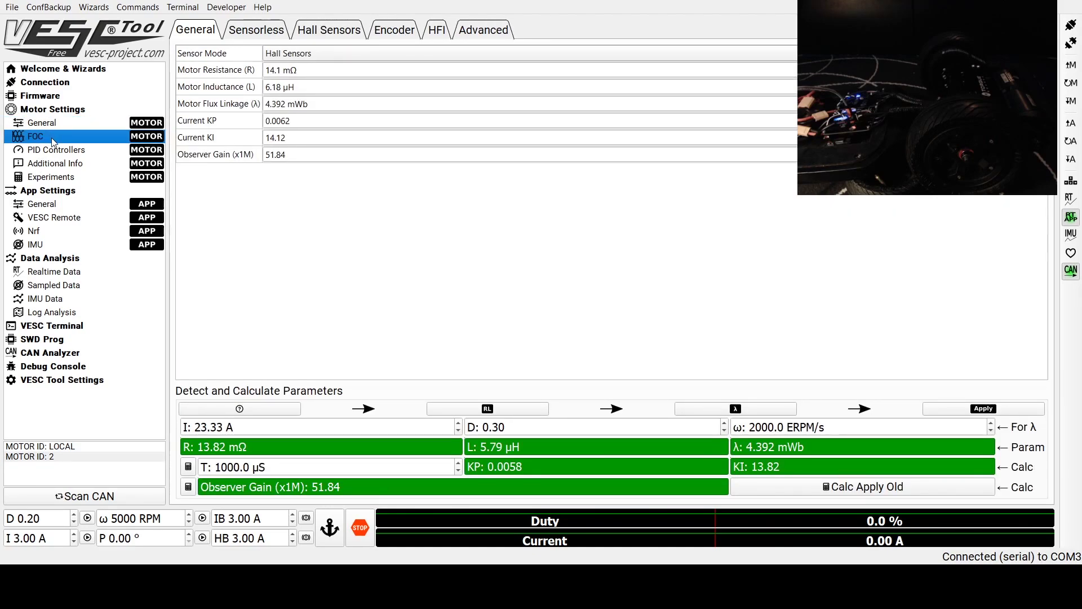
click(67, 457)
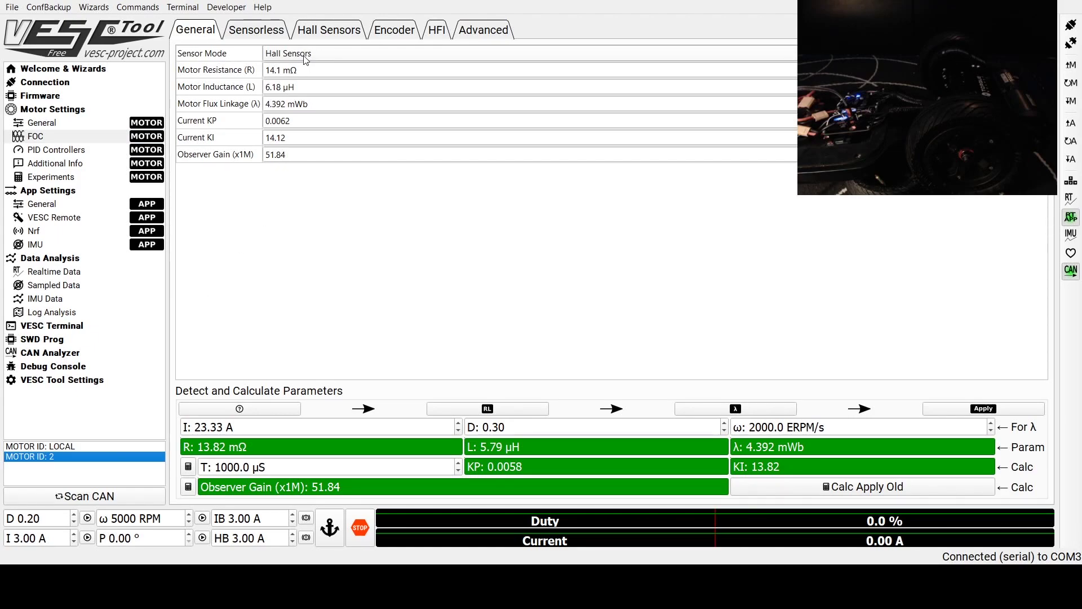
click(487, 409)
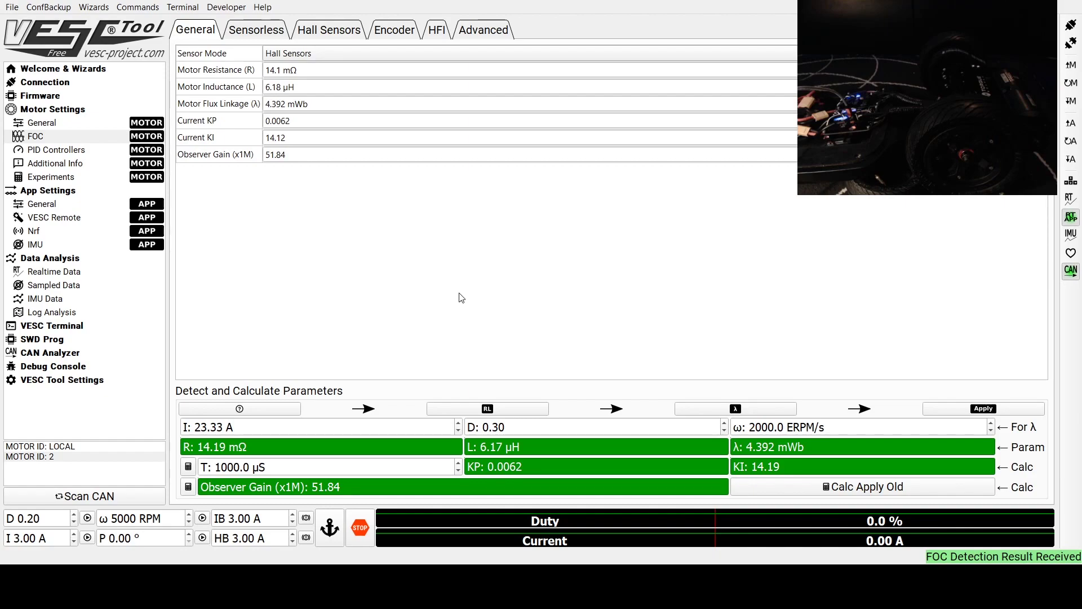
click(748, 413)
click(976, 415)
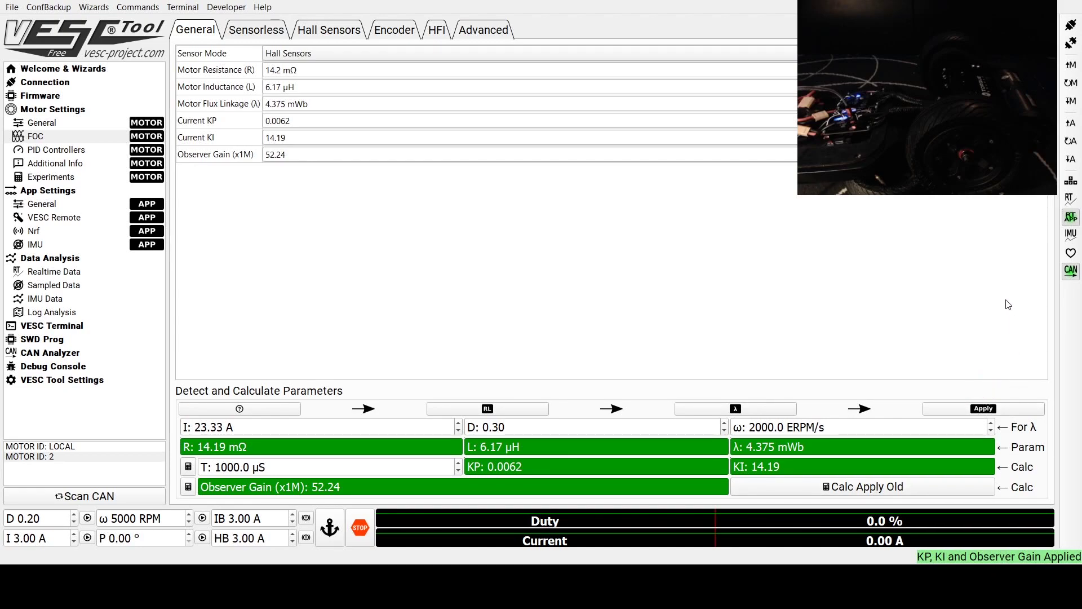
click(1071, 104)
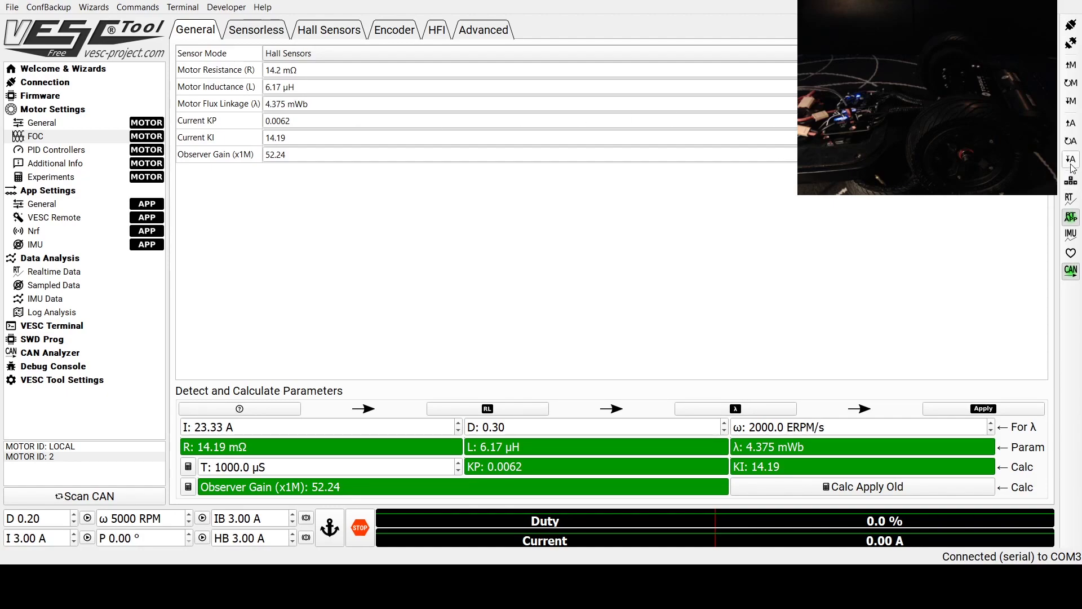
Run Hall sensor detection on motor ID 2, apply the detected Hall table and write its motor configuration.
click(332, 32)
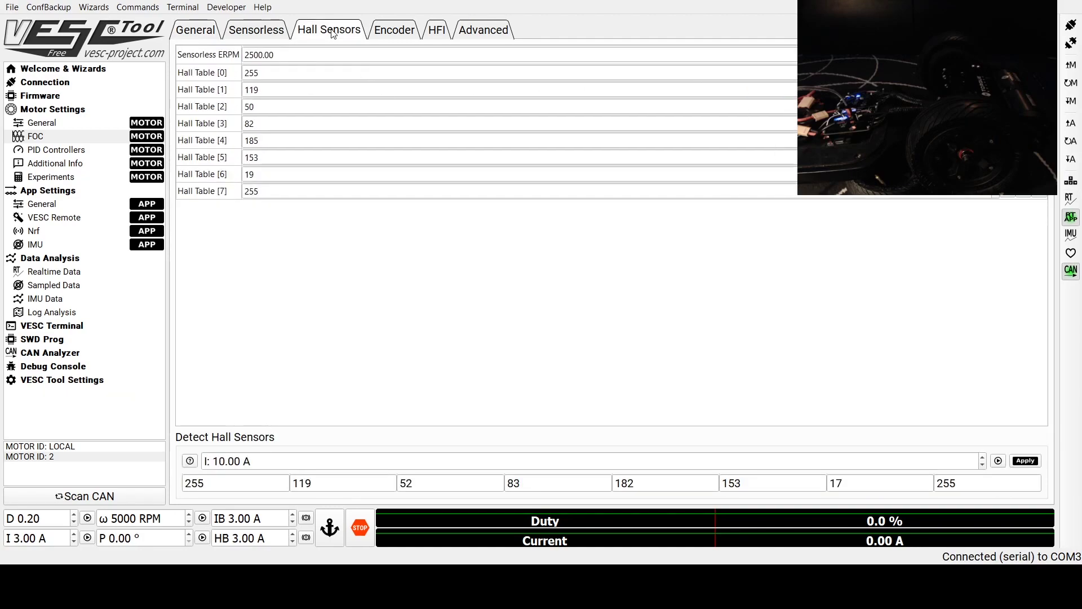
click(998, 461)
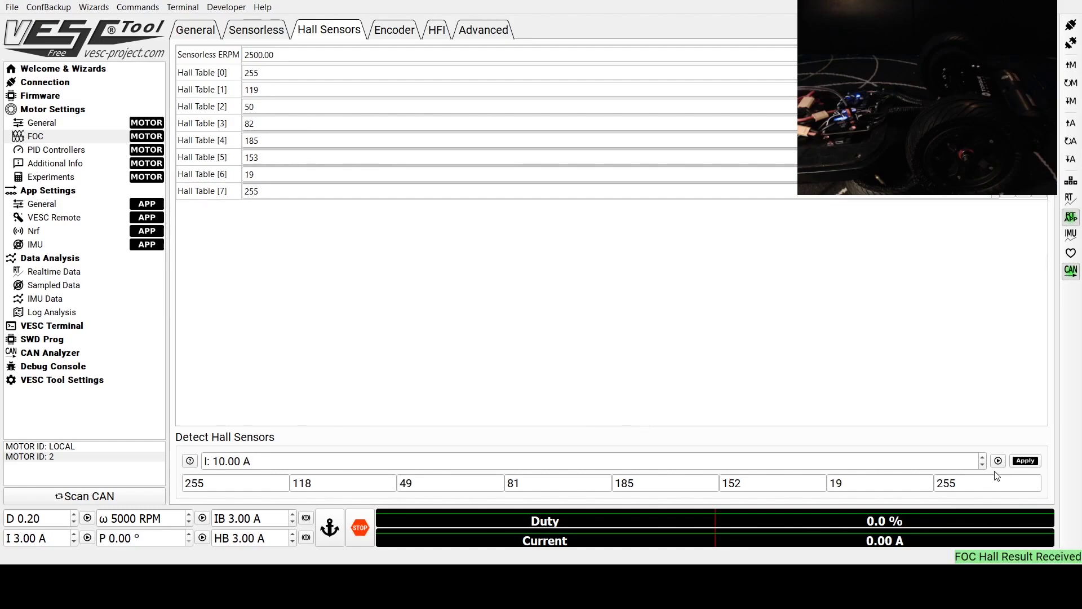
click(1025, 461)
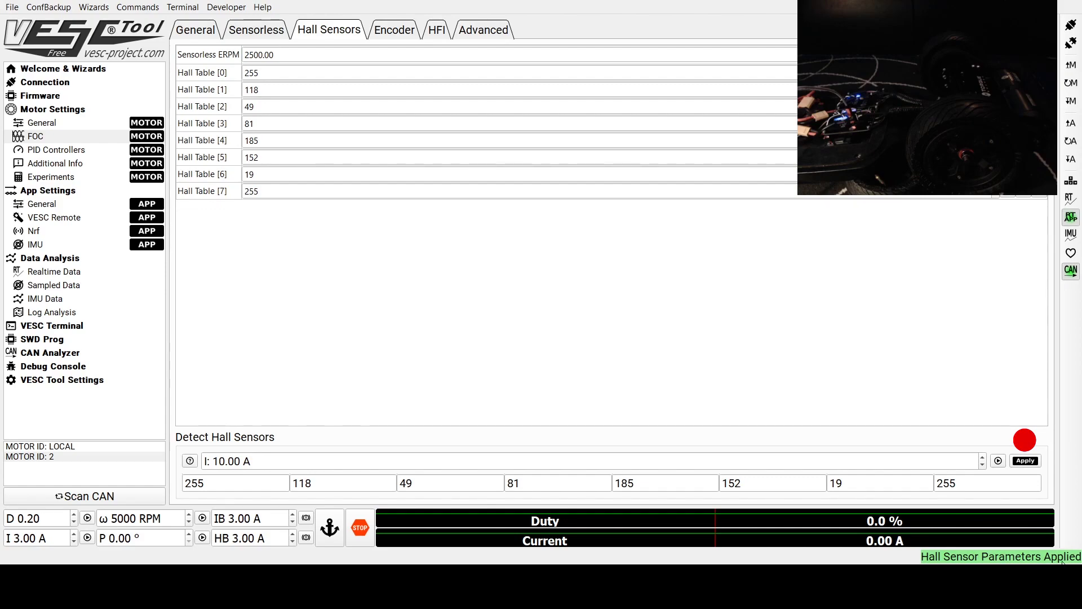
click(1071, 101)
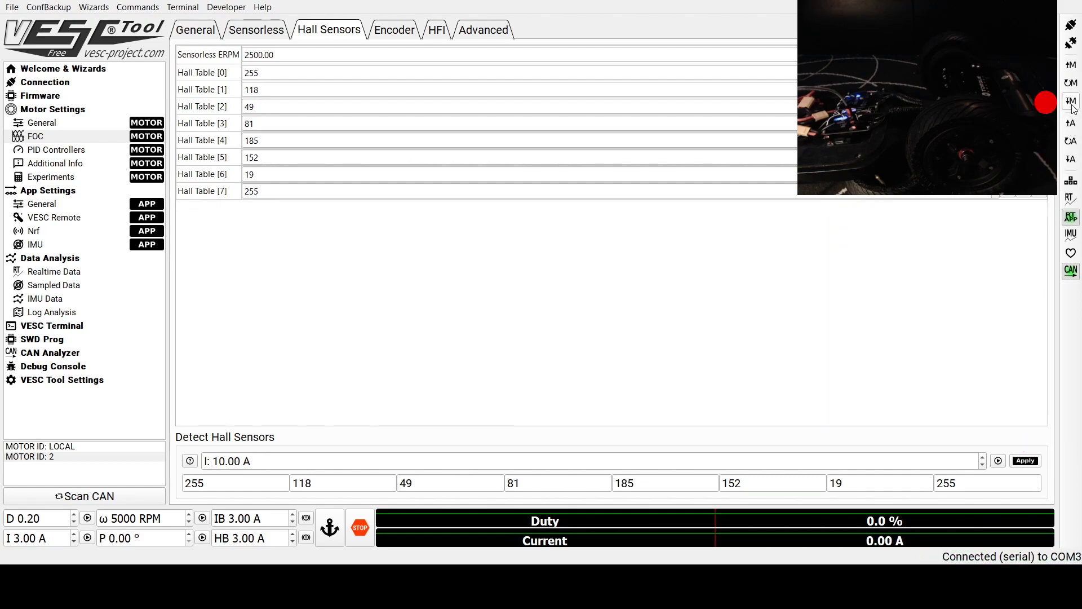
Compare the general motor settings and current limits of the local motor and motor ID 2.
click(41, 122)
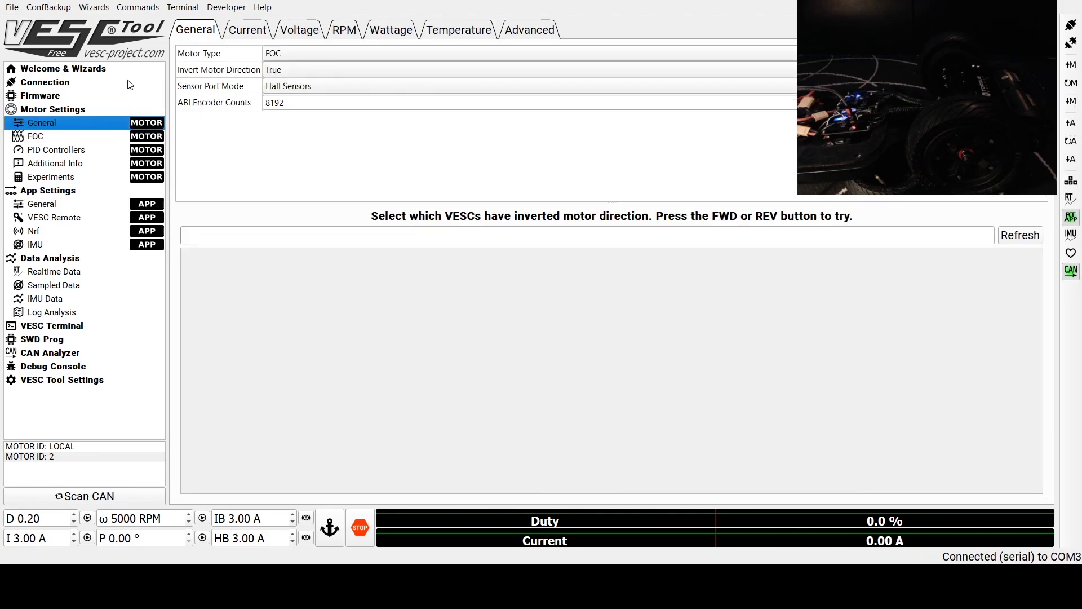
click(74, 447)
click(72, 458)
click(67, 447)
click(68, 445)
click(71, 458)
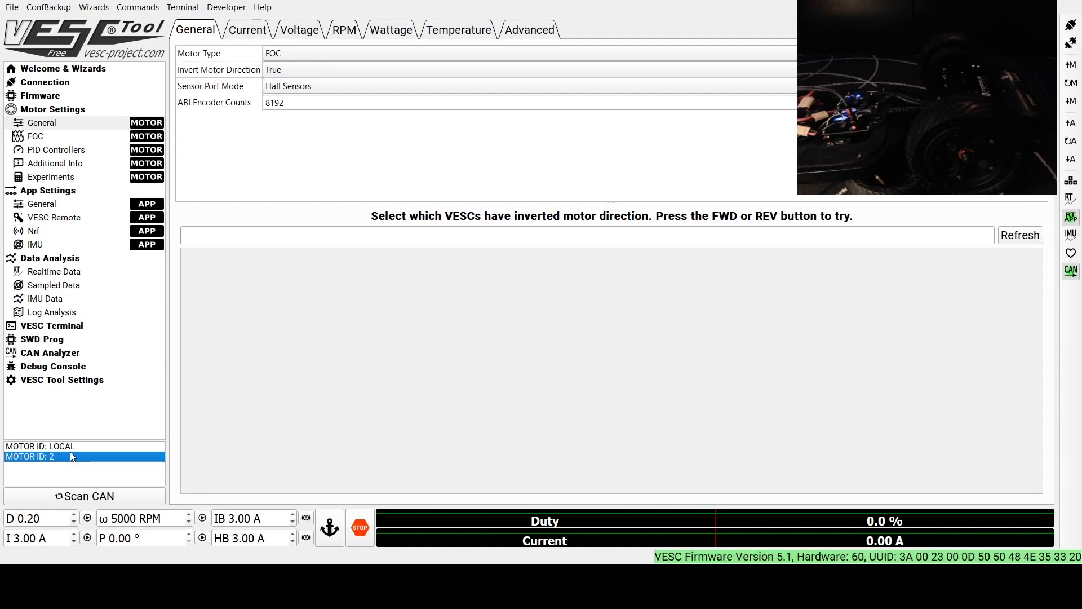
click(70, 446)
click(243, 31)
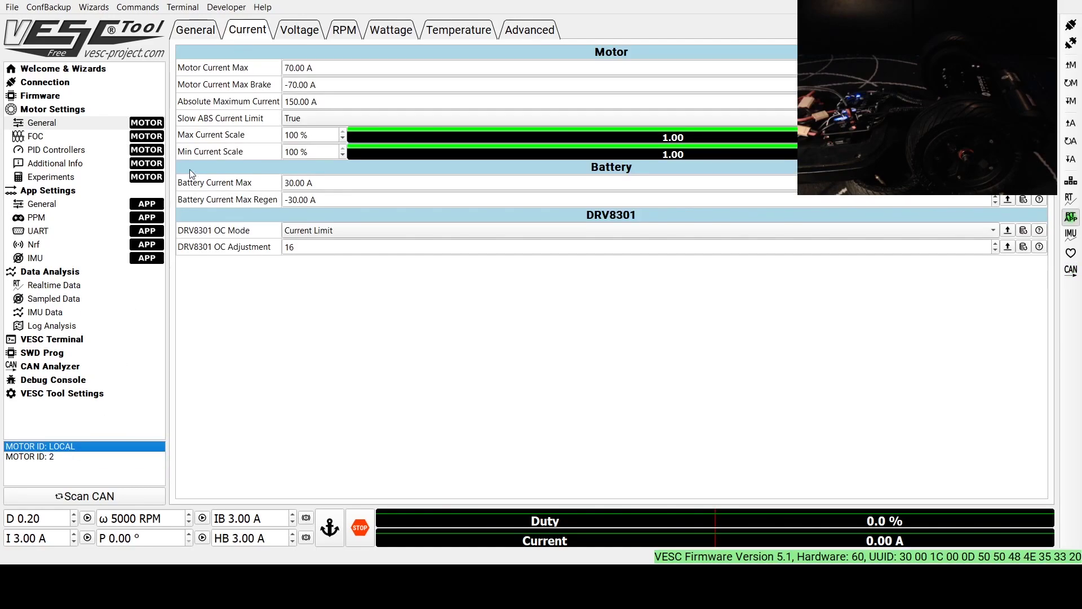
click(64, 455)
click(65, 447)
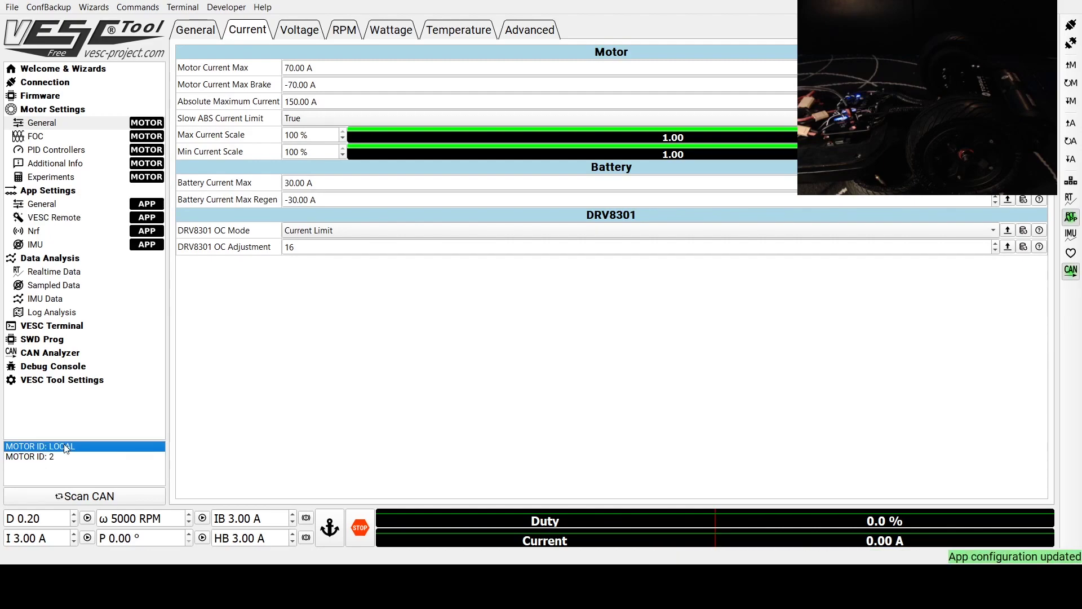
click(68, 453)
click(67, 447)
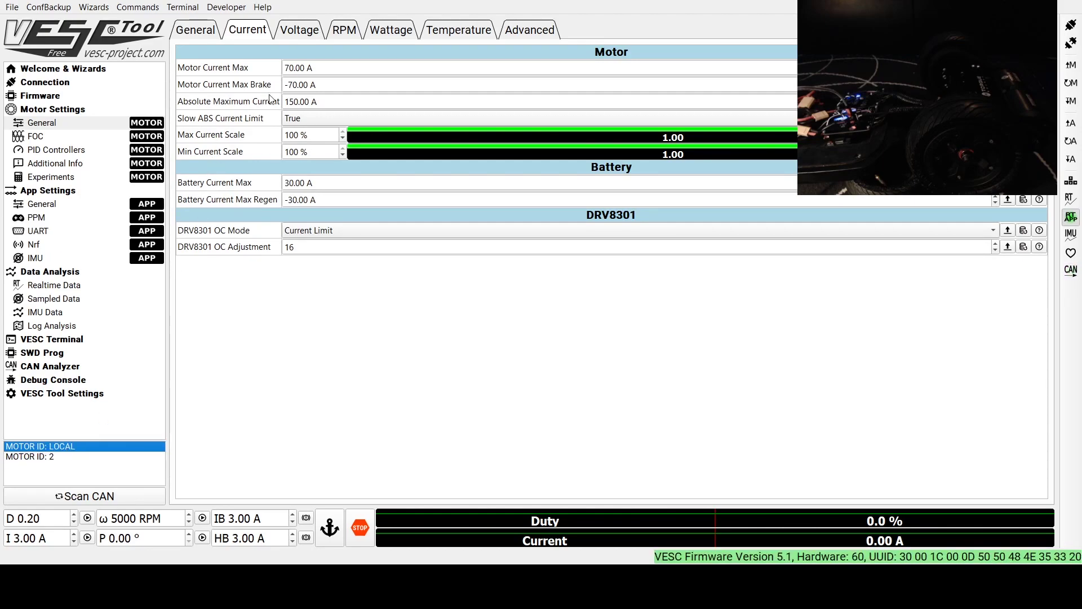
Compare both motors' battery voltage cutoffs, and check motor ID 2's RPM, wattage and advanced settings.
click(303, 29)
click(72, 457)
click(70, 447)
click(74, 456)
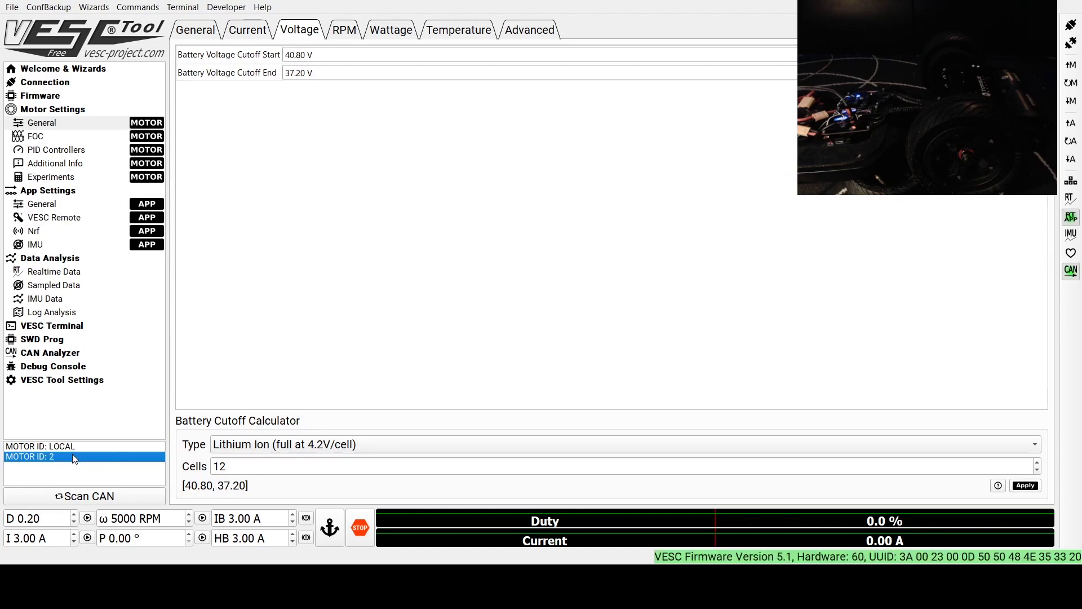
click(345, 30)
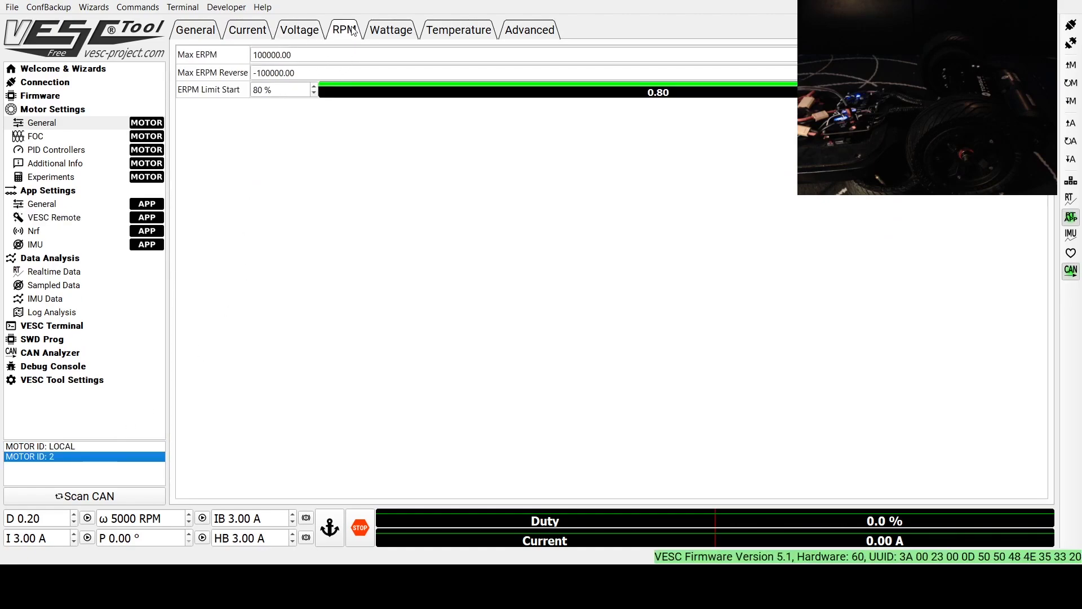
click(398, 32)
click(532, 28)
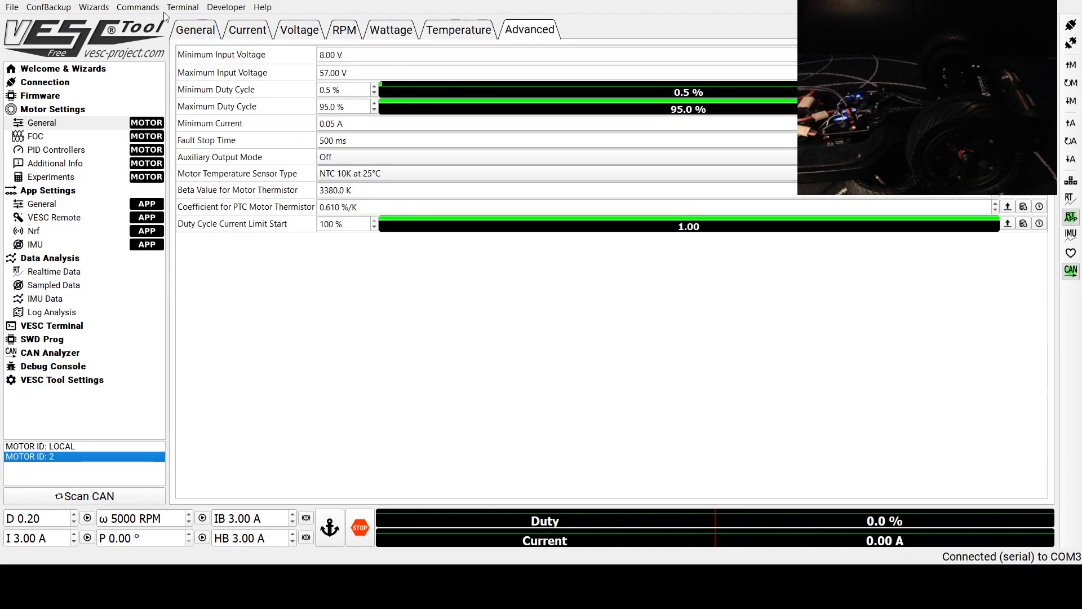
click(196, 31)
Check motor ID 2's poles, gear ratio, wheel diameter and battery details in Additional Info, and write its motor configuration.
click(56, 164)
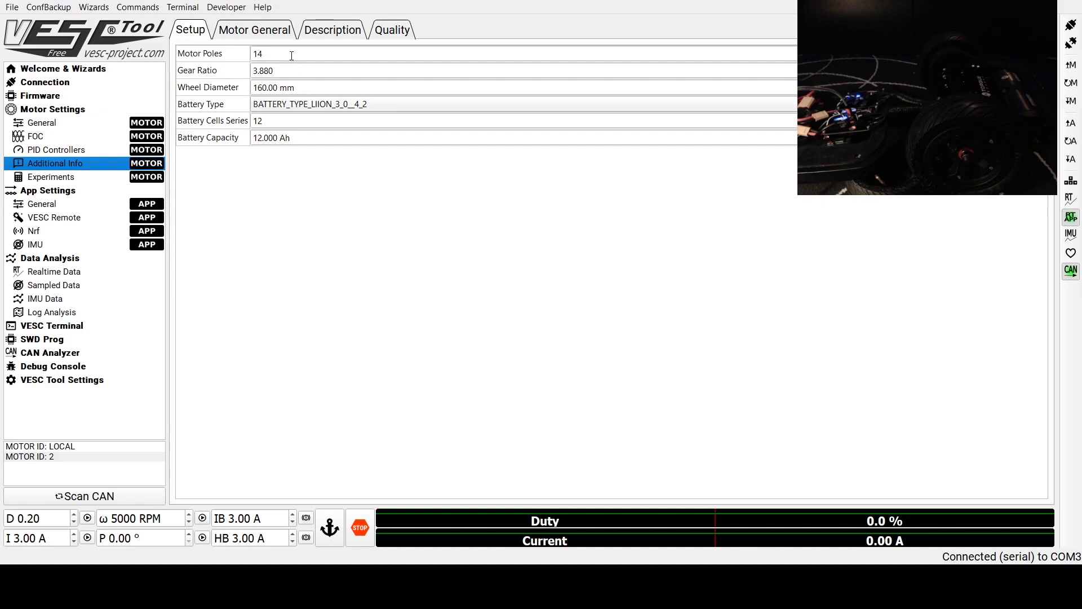
click(277, 71)
mouse_move(276, 70)
mouse_down()
mouse_move(237, 70)
mouse_move(252, 120)
mouse_move(237, 133)
mouse_up()
click(277, 85)
click(274, 120)
click(292, 140)
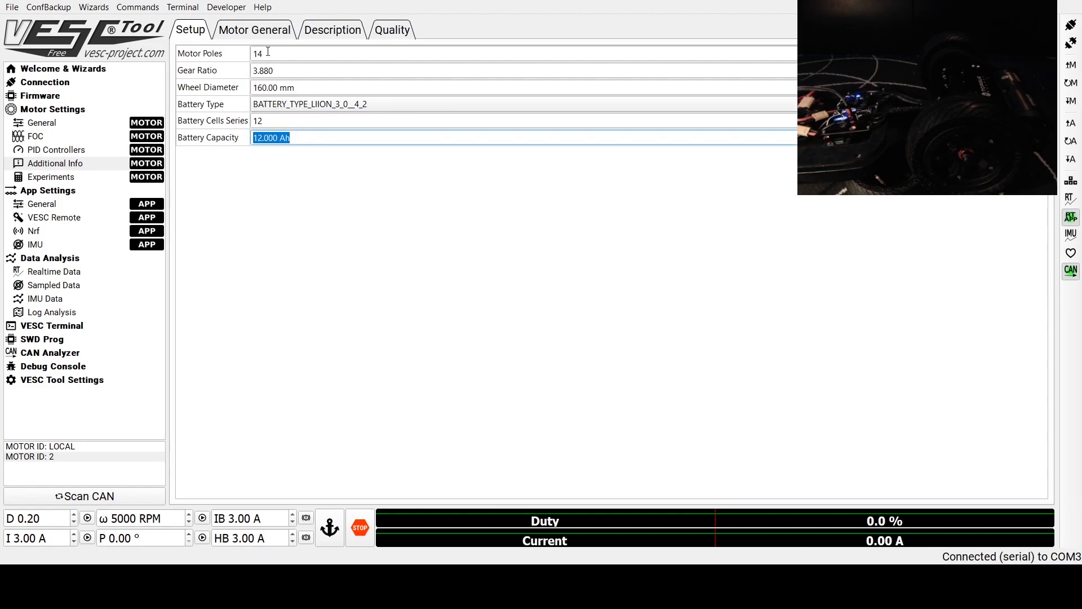
click(314, 107)
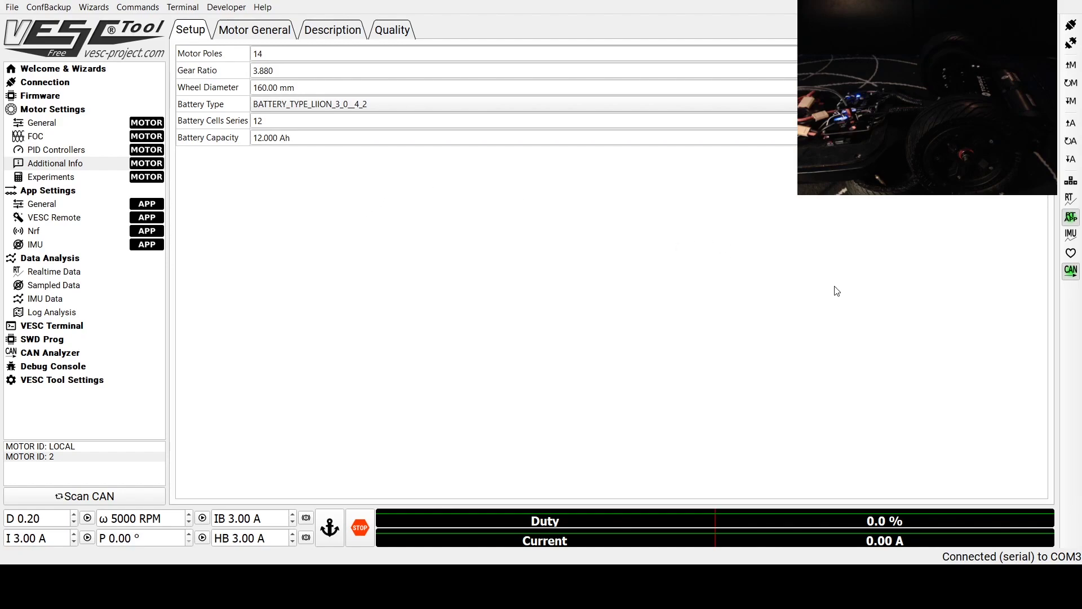
click(1070, 106)
Recheck motor ID 2's gear ratio and wheel diameter, and compare them with the local motor's Additional Info.
drag(273, 71, 255, 66)
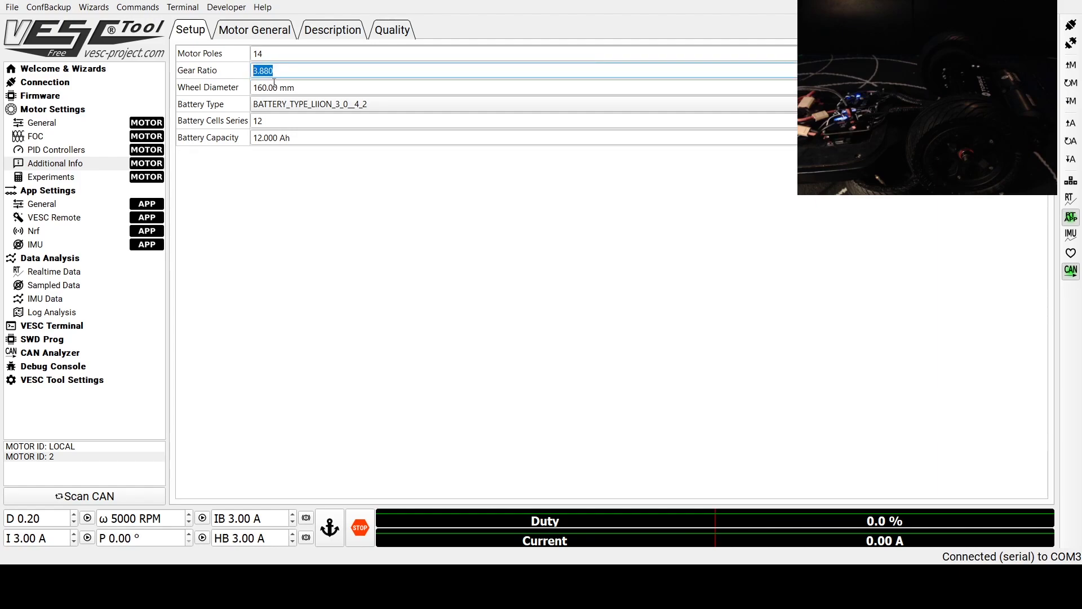
click(326, 168)
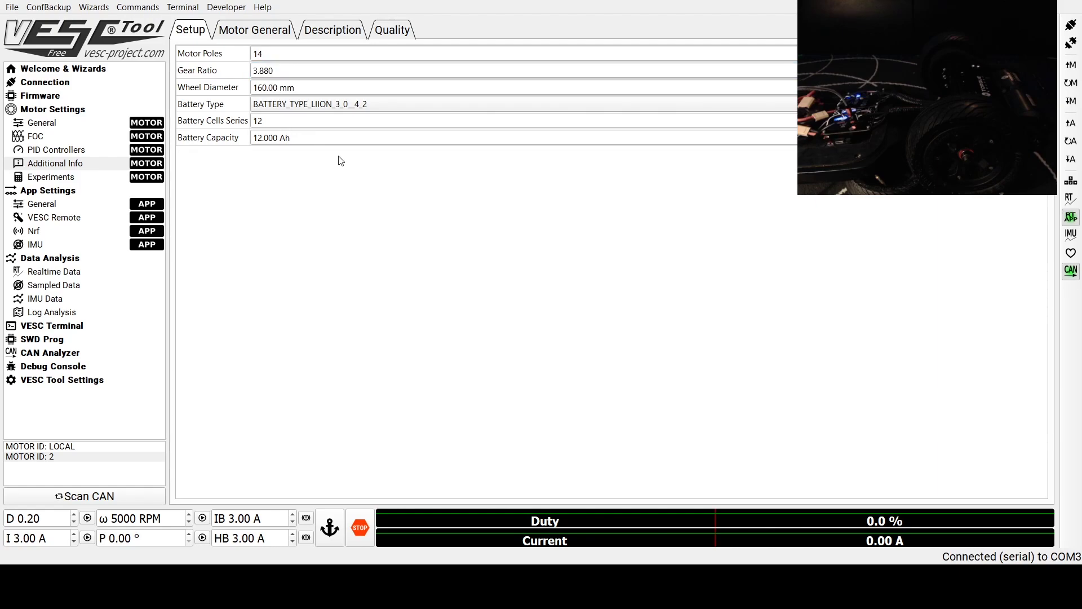
drag(290, 88, 247, 86)
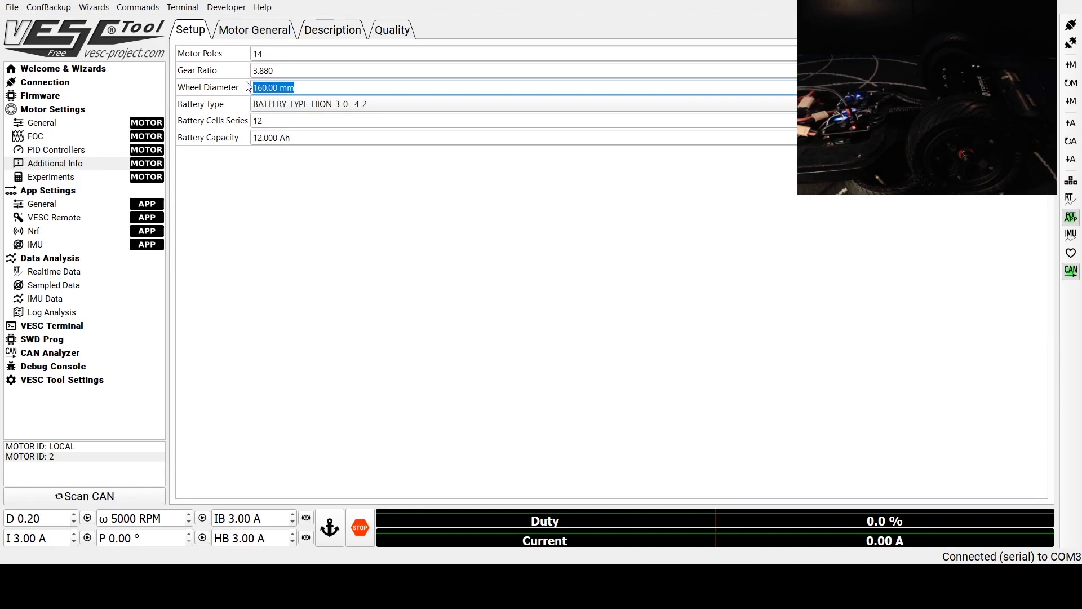
click(326, 179)
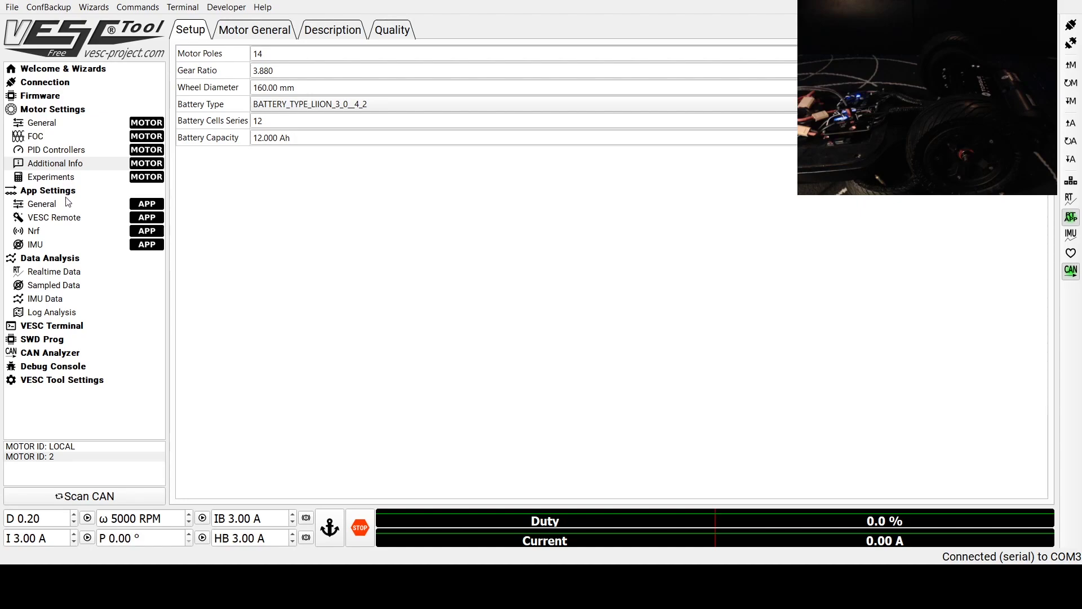
click(80, 449)
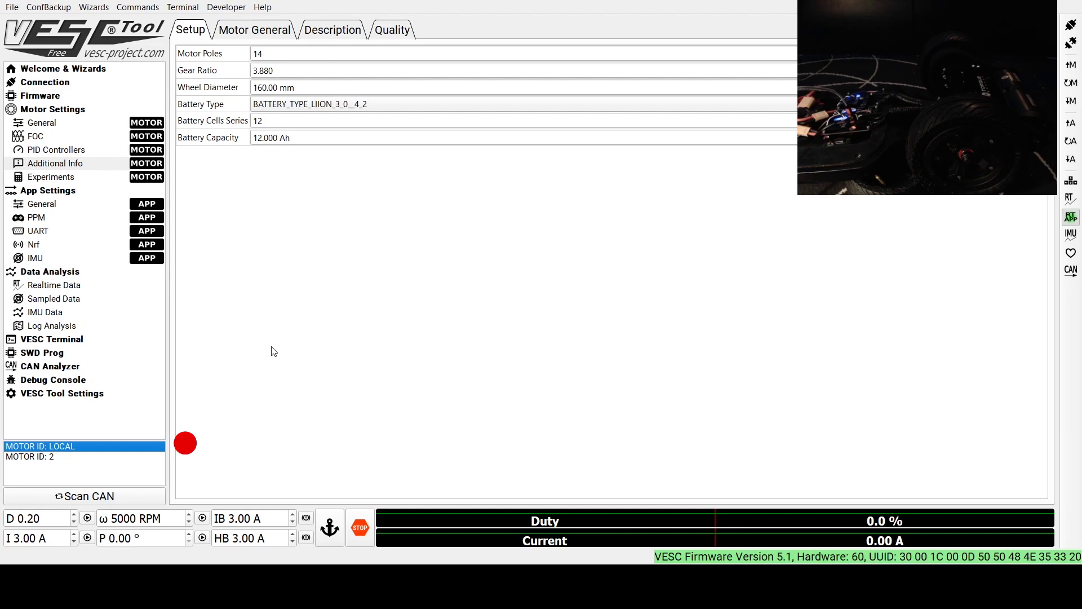
click(44, 137)
click(47, 128)
click(47, 137)
click(48, 128)
click(49, 137)
click(63, 177)
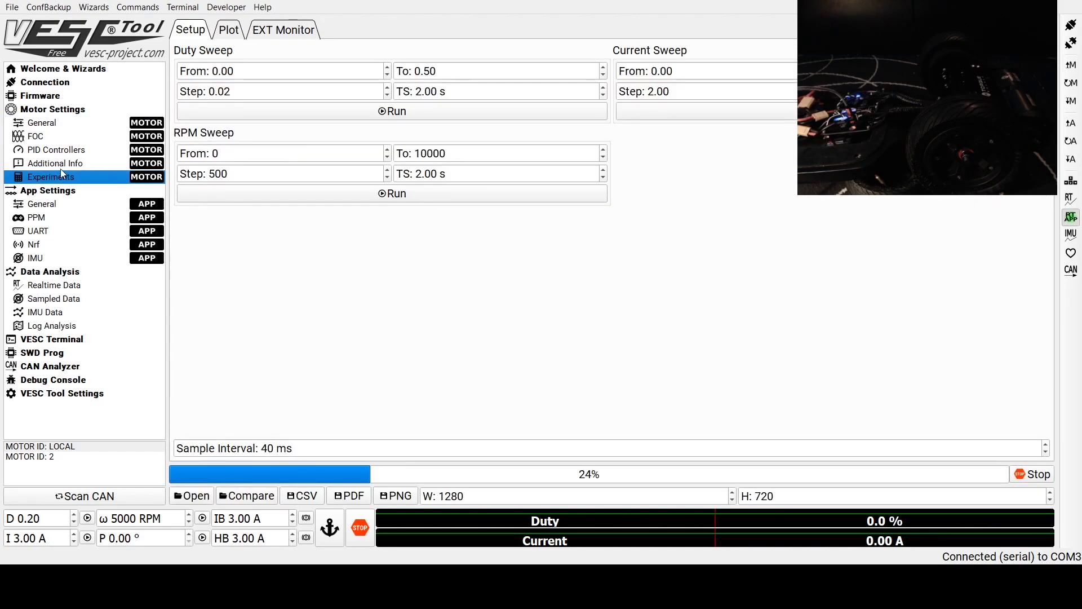
click(57, 162)
click(54, 154)
click(62, 178)
Check the local motor's app to use, VESC ID and CAN status message mode in the general app settings, and write its app configuration.
click(58, 204)
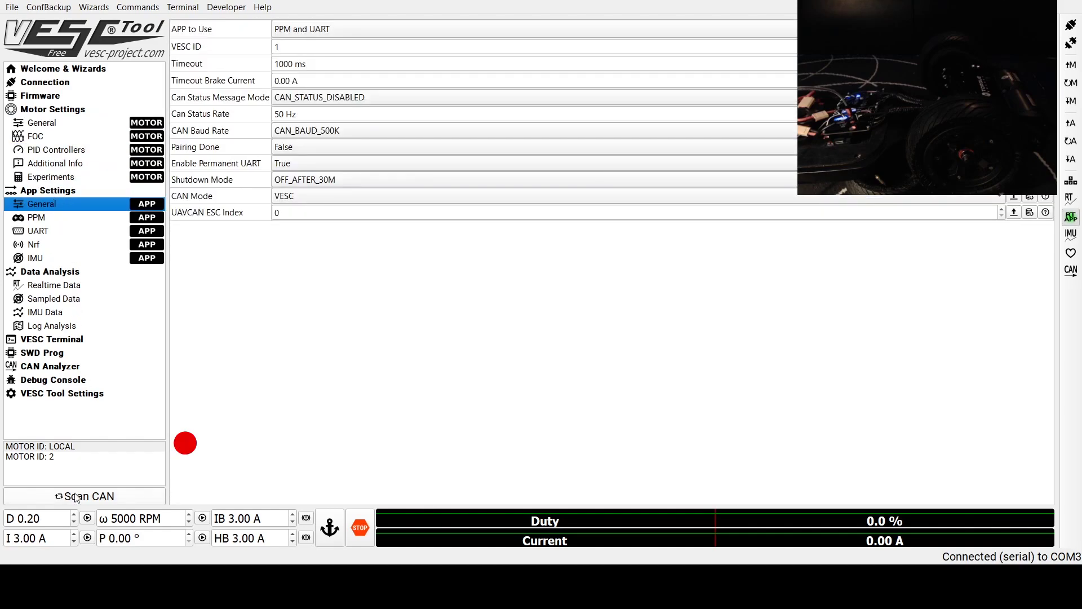
click(63, 447)
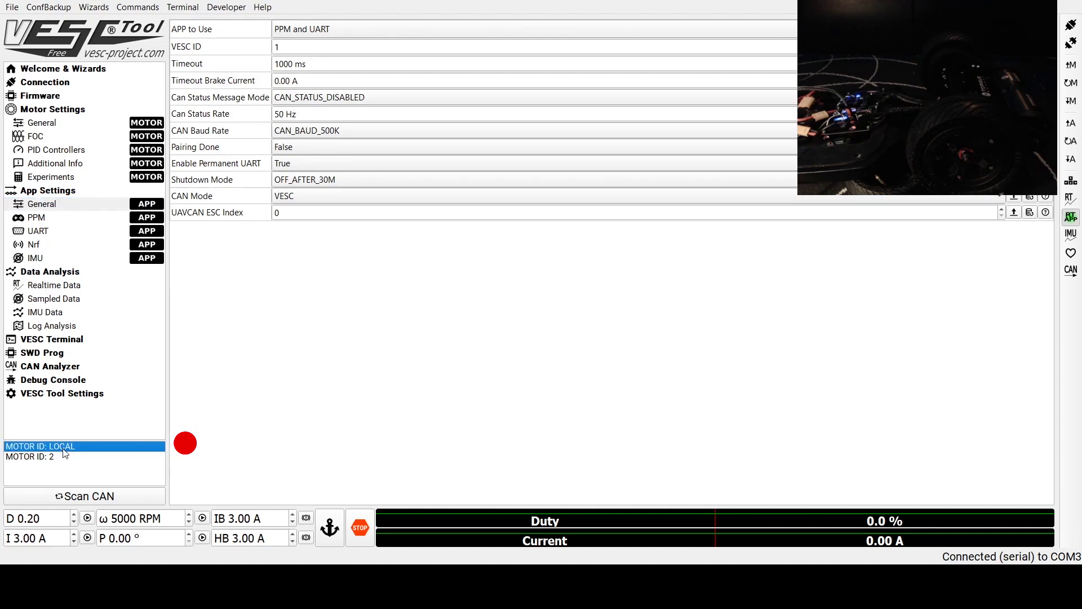
click(326, 29)
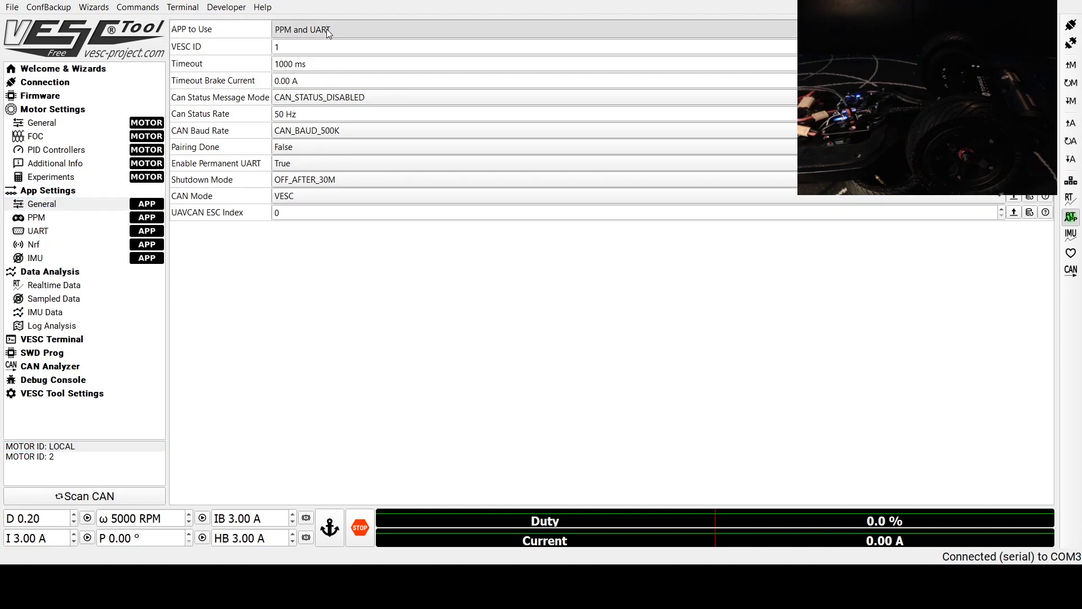
click(301, 48)
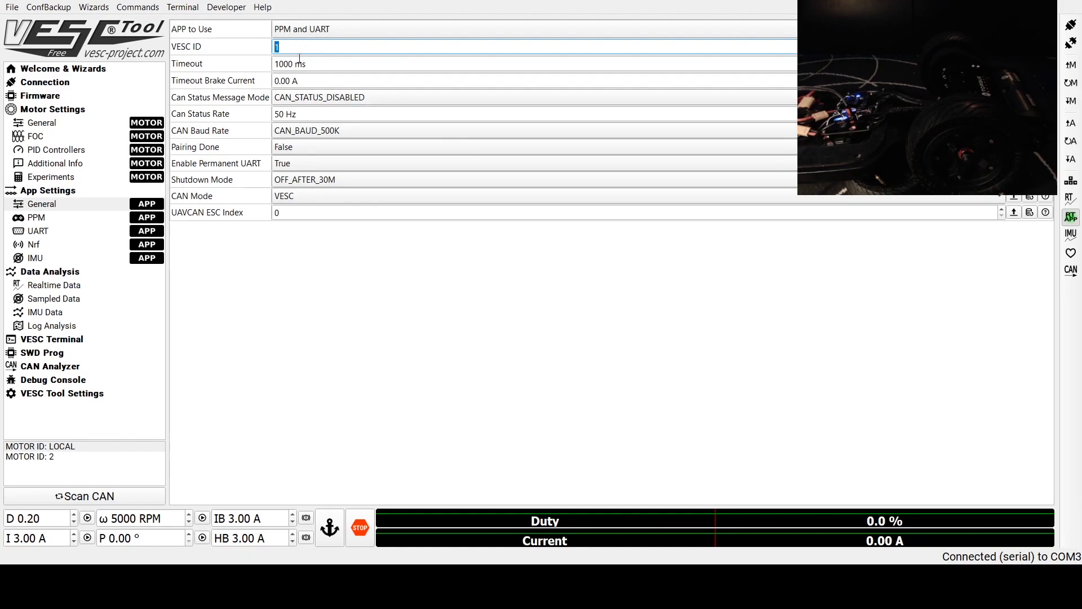
click(314, 99)
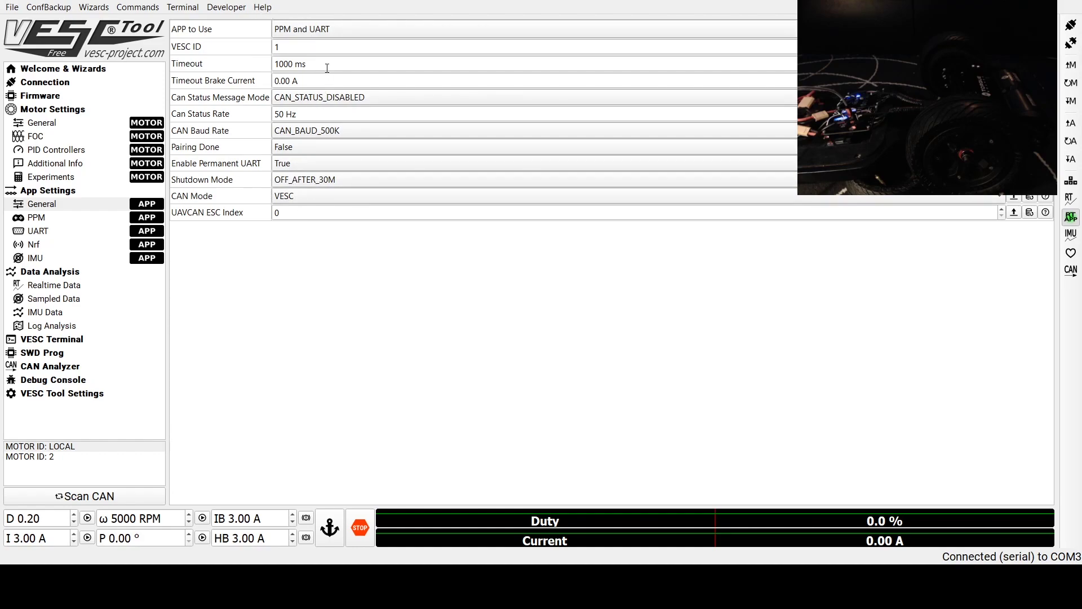
click(1071, 161)
Check motor ID 2's app to use, VESC ID and CAN status message mode, and write its app configuration.
click(68, 458)
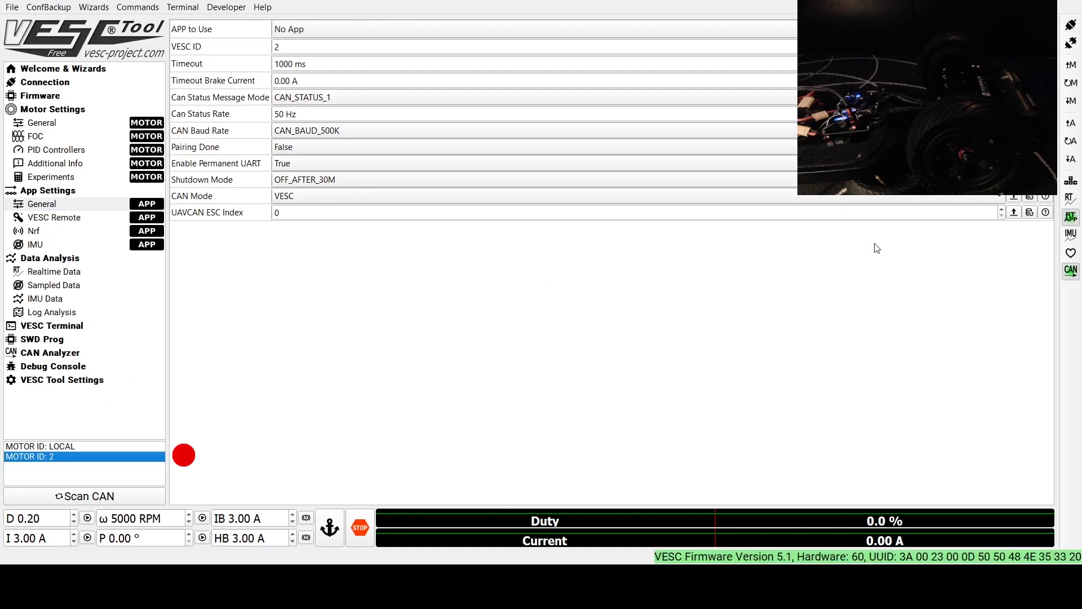
click(299, 34)
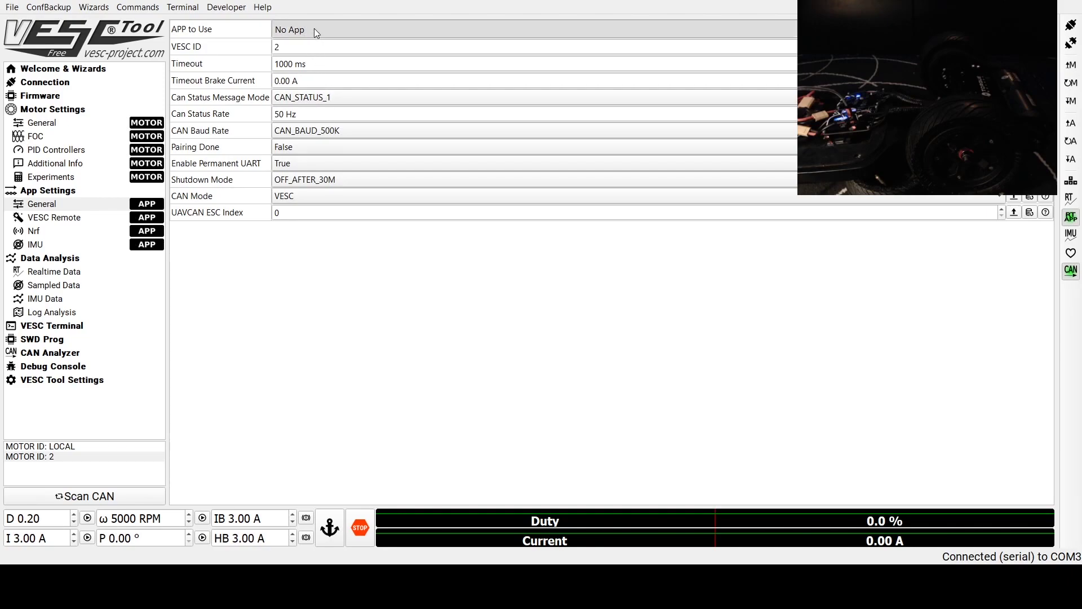
click(286, 47)
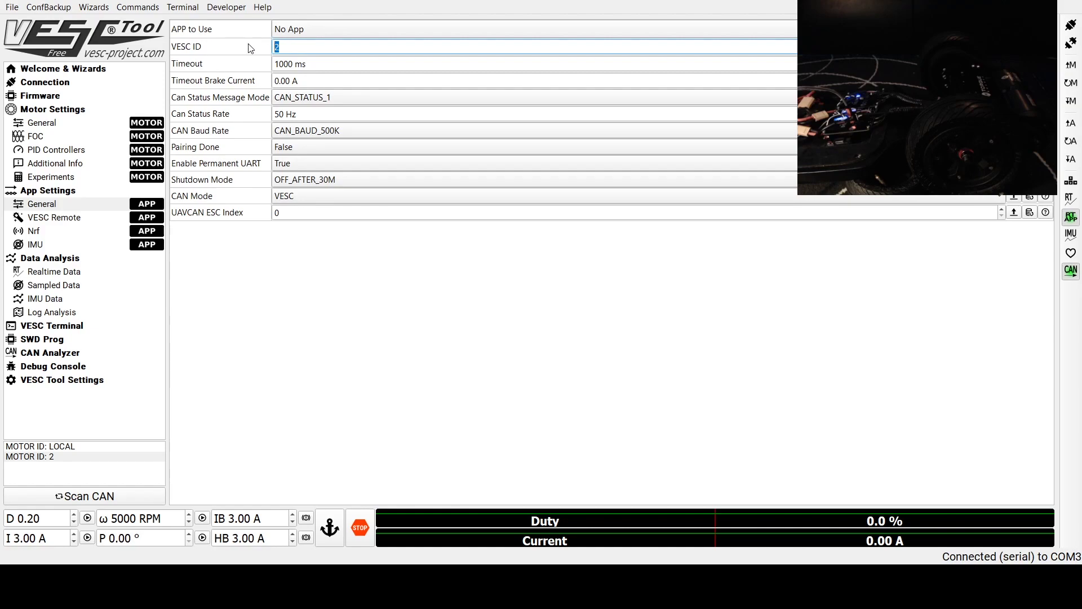
click(298, 99)
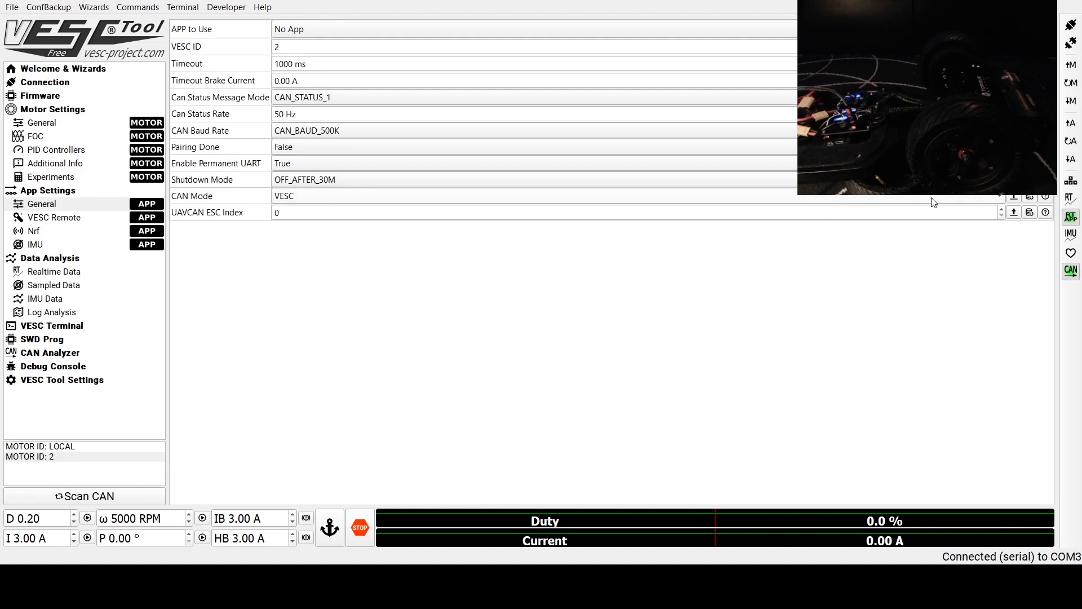
click(1071, 160)
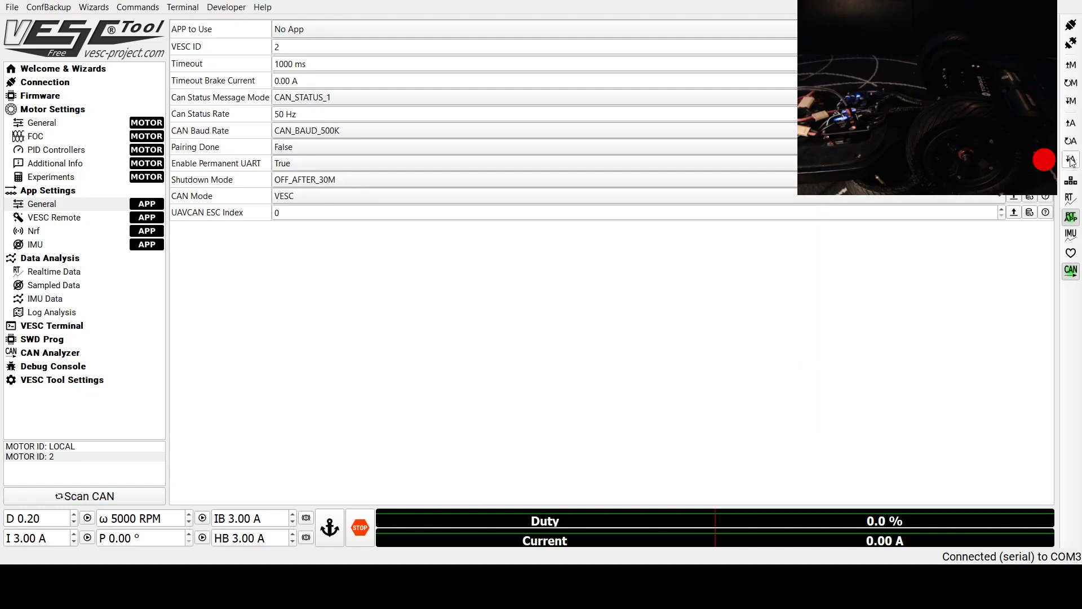
click(1070, 160)
click(1070, 160)
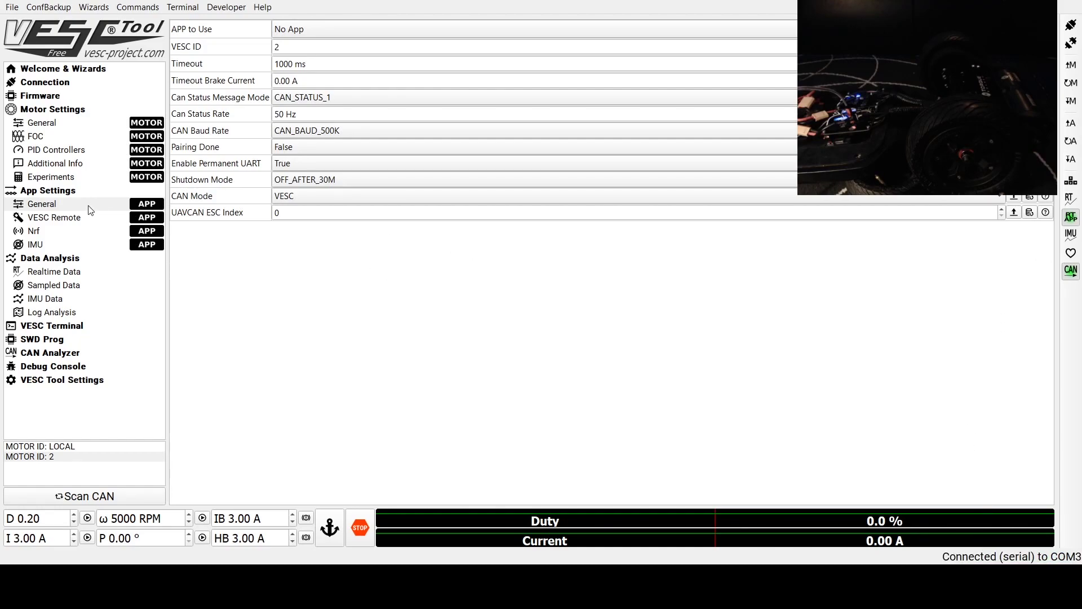
Set the local motor's PPM control type to Off and write its app configuration.
click(92, 449)
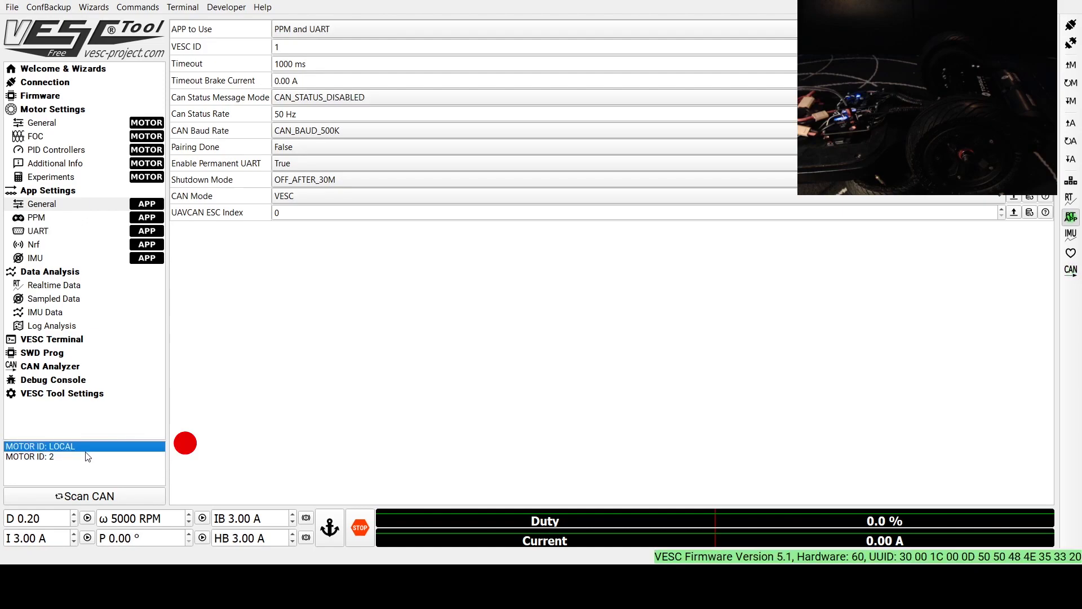
click(49, 221)
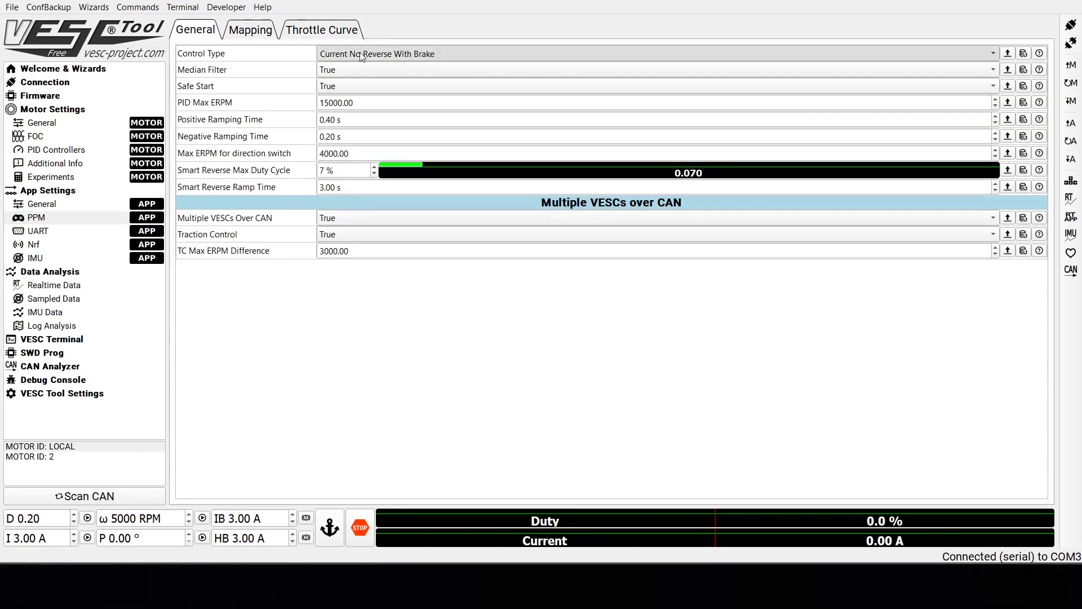
scroll(324, 53, up, 3)
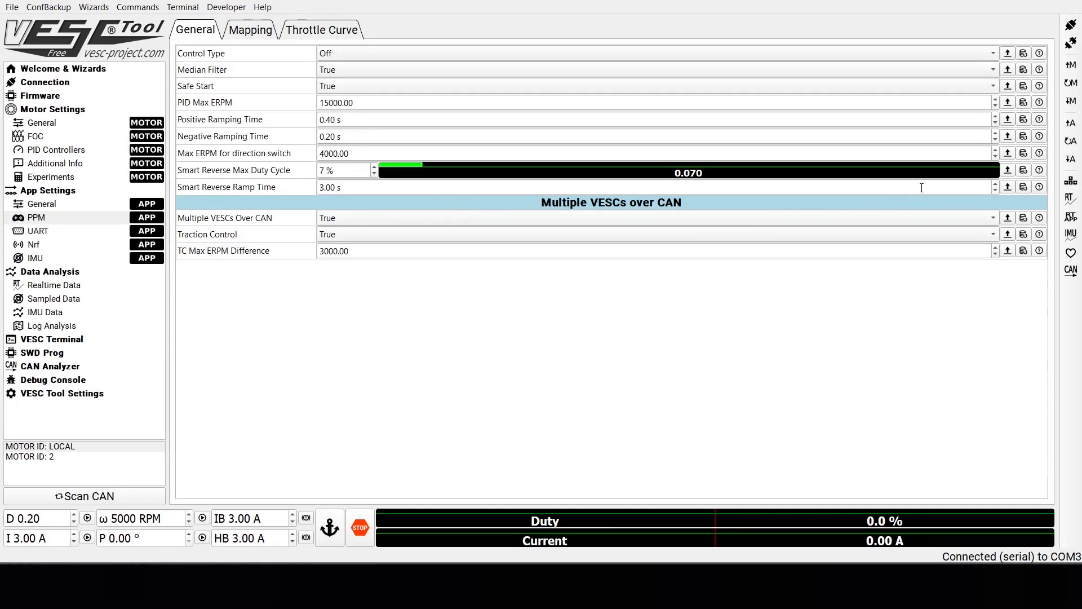
click(1071, 160)
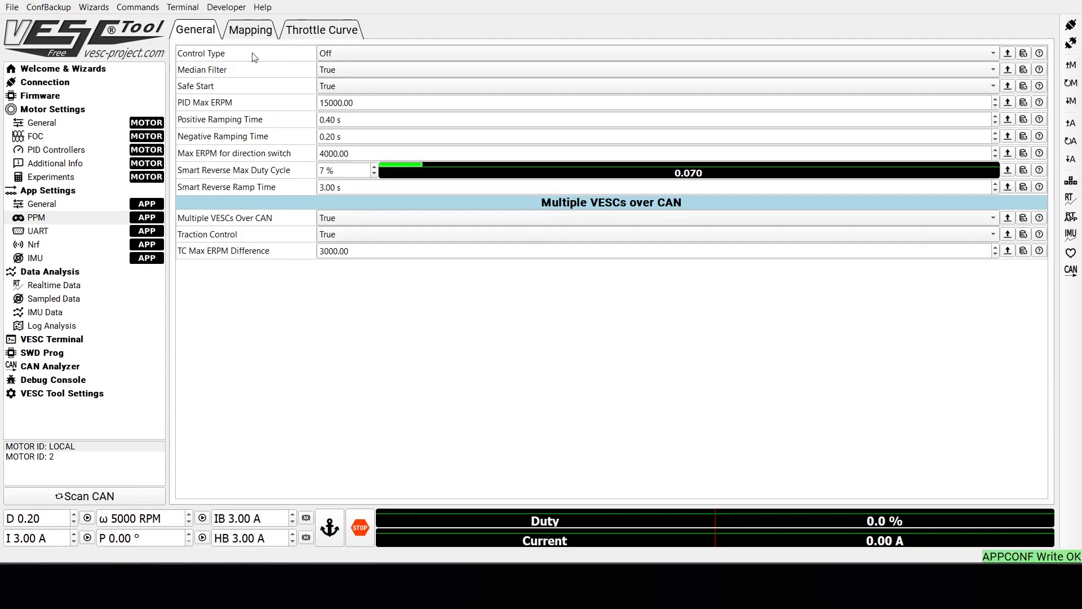
Stream realtime app data, apply the captured PPM pulselength mapping with a 15 % input deadband, and write the local motor's app configuration.
click(248, 34)
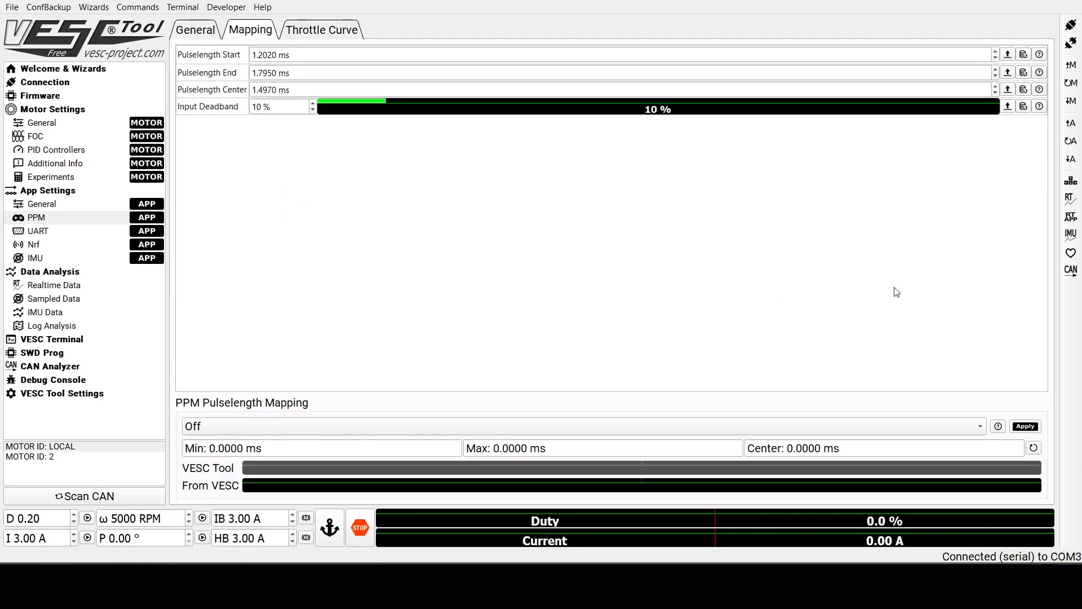
click(1070, 219)
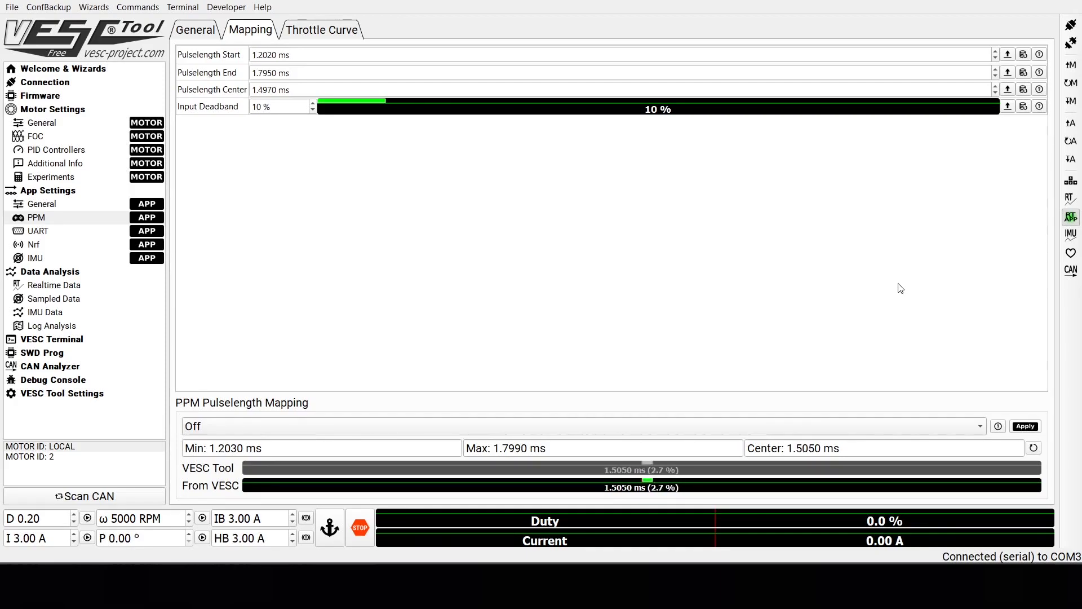
click(1024, 427)
click(1071, 160)
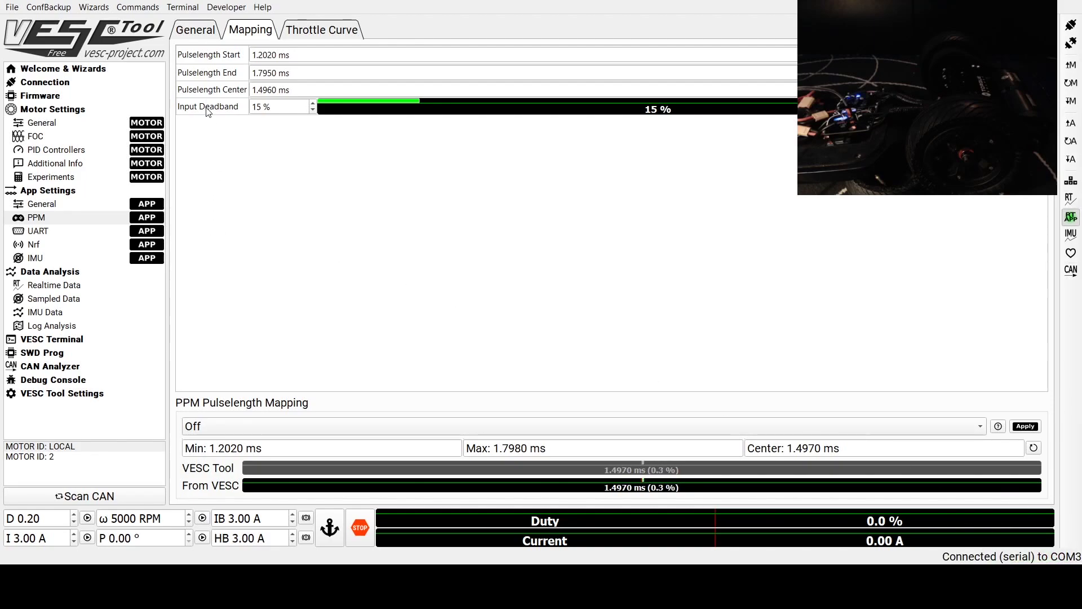
Set the local motor's PPM control type to Current No Reverse With Brake and write its app configuration.
click(201, 36)
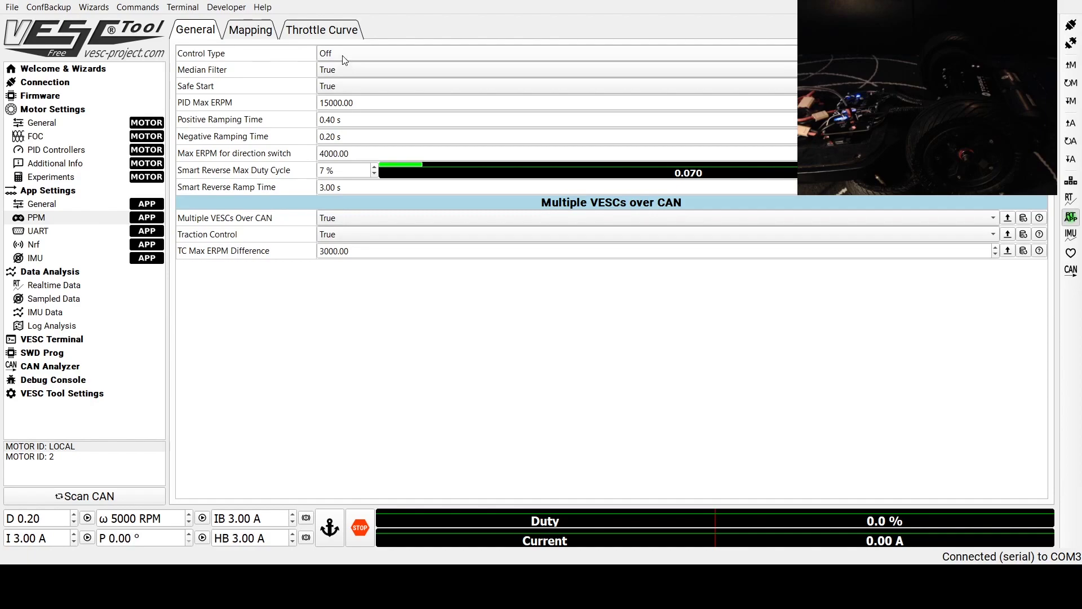
click(362, 105)
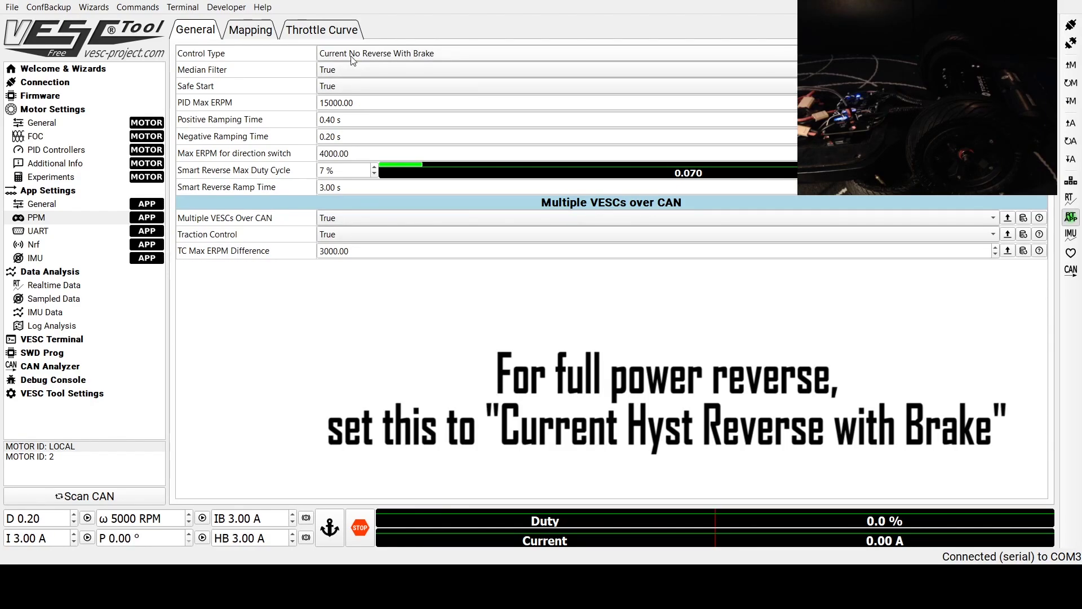
click(1071, 163)
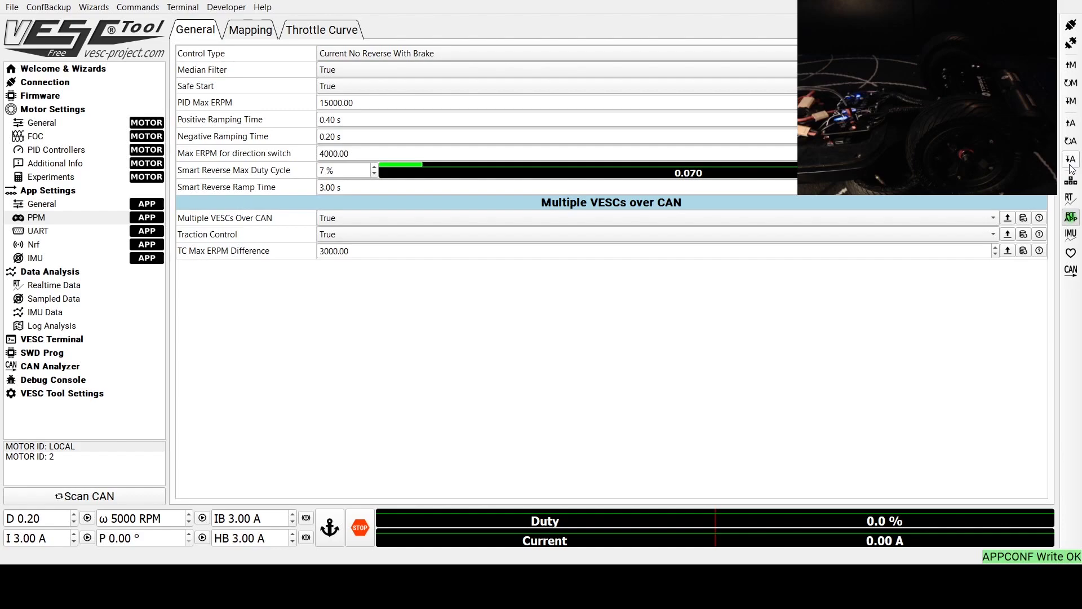
Check motor ID 2's VESC Remote control type and CAN settings, and write its app configuration.
click(76, 209)
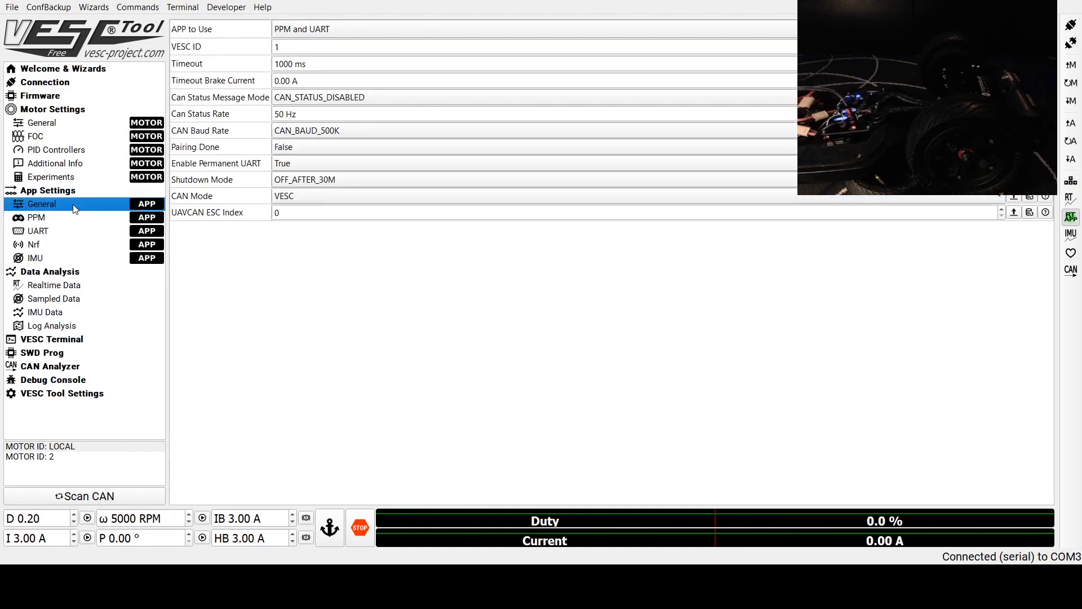
click(59, 458)
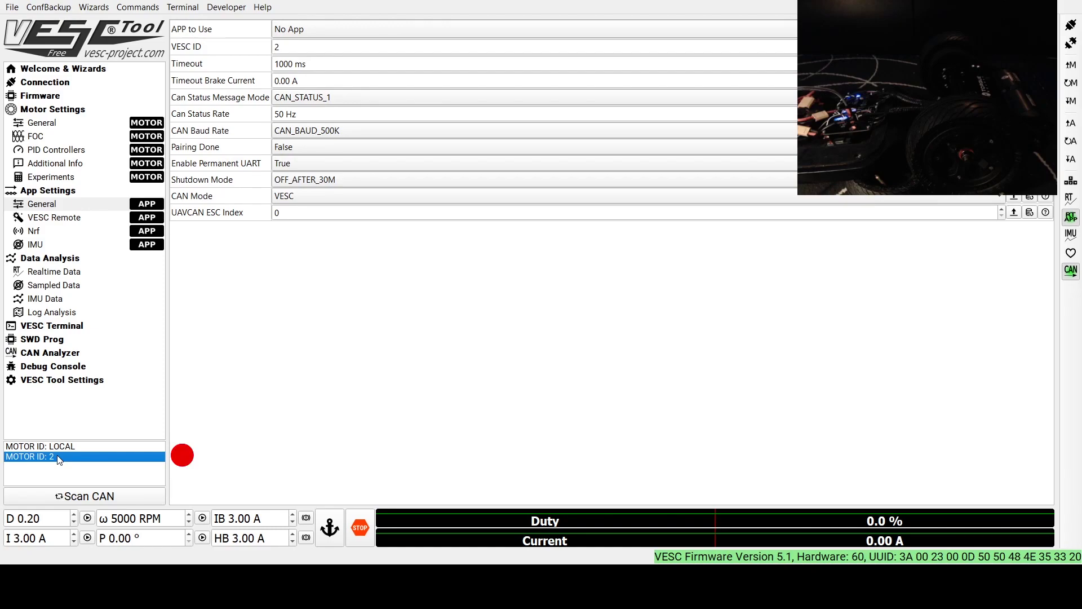
click(47, 220)
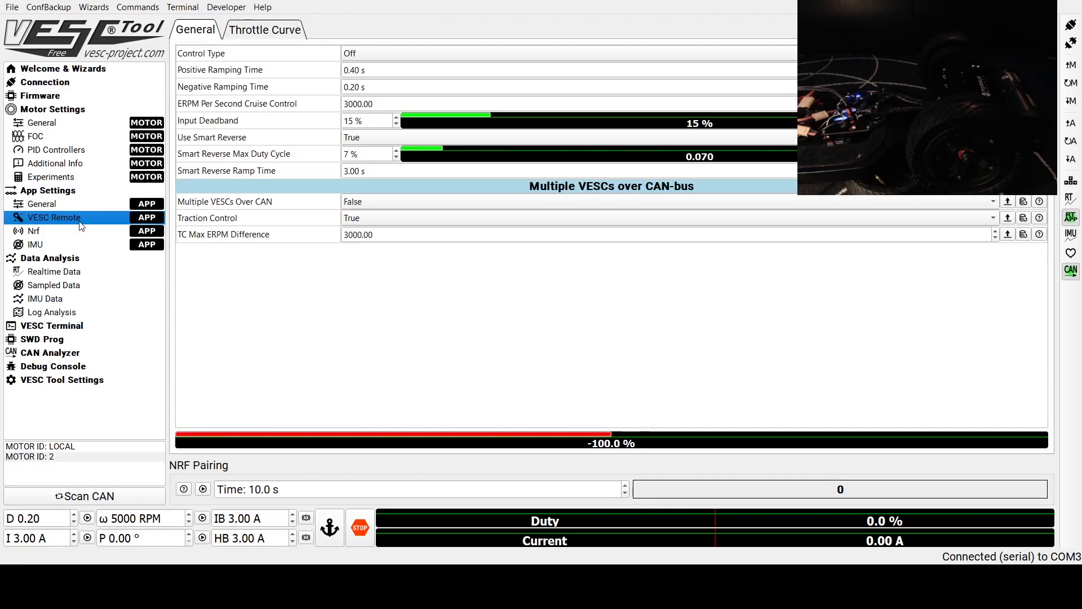
click(381, 54)
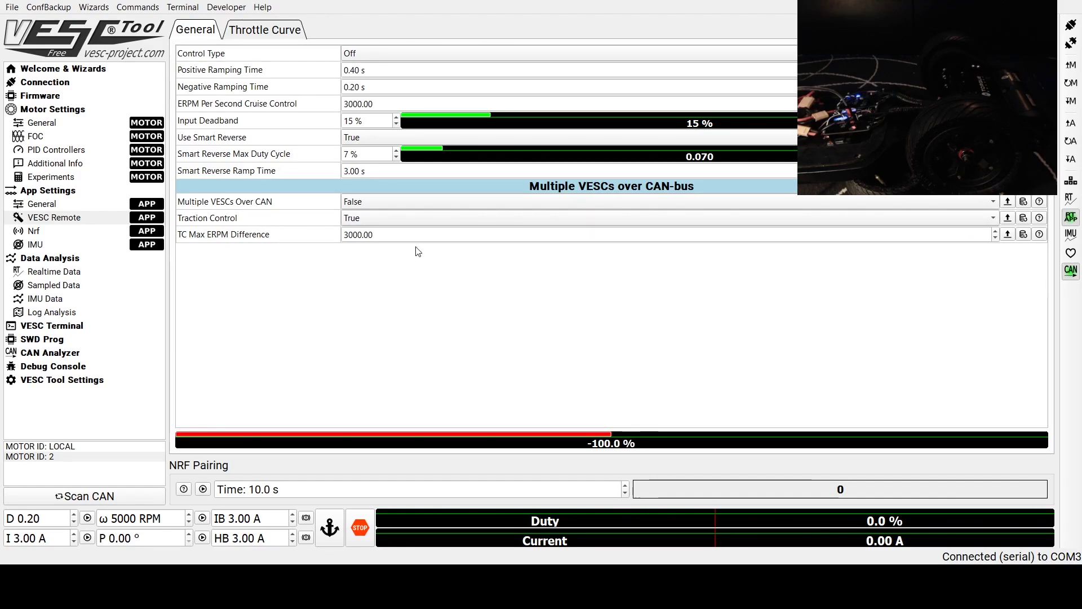
click(1071, 161)
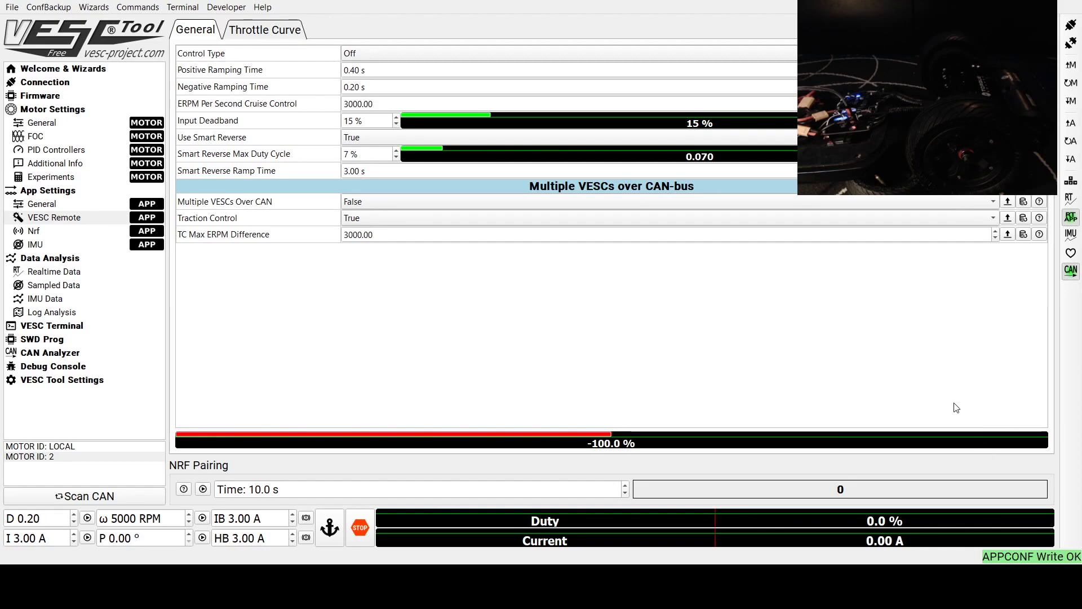
Recheck the local motor's PPM settings, and write the app configuration again to the local motor and to motor ID 2.
click(61, 206)
click(73, 447)
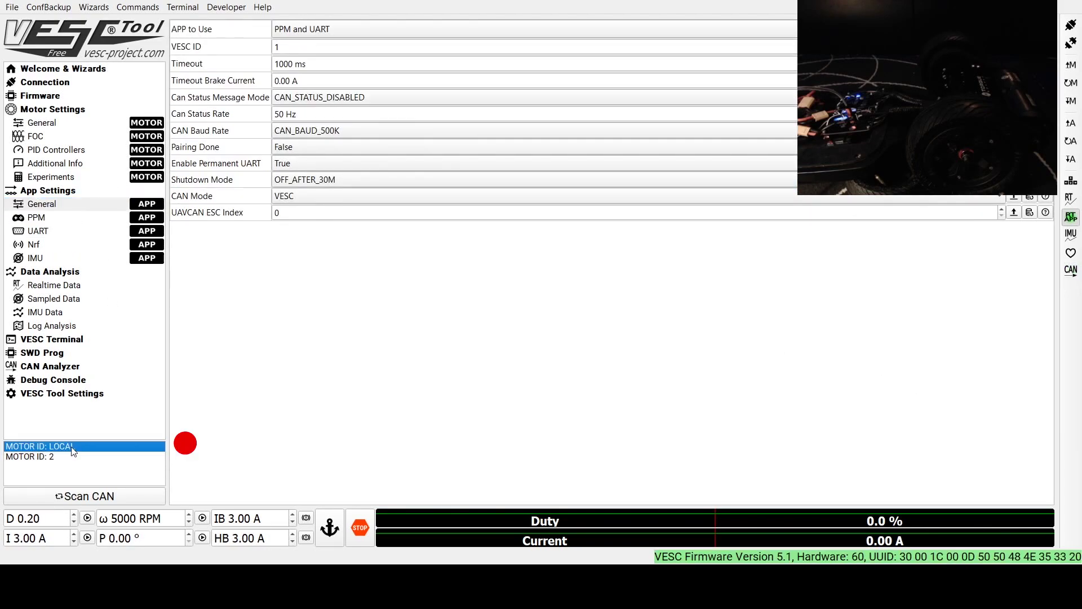
click(46, 221)
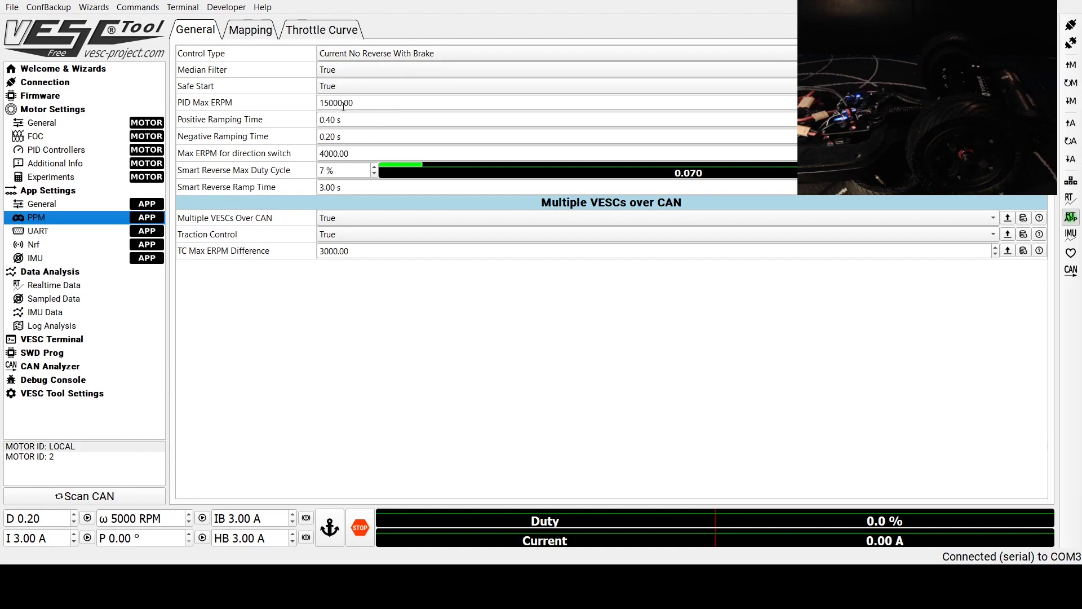
click(1071, 161)
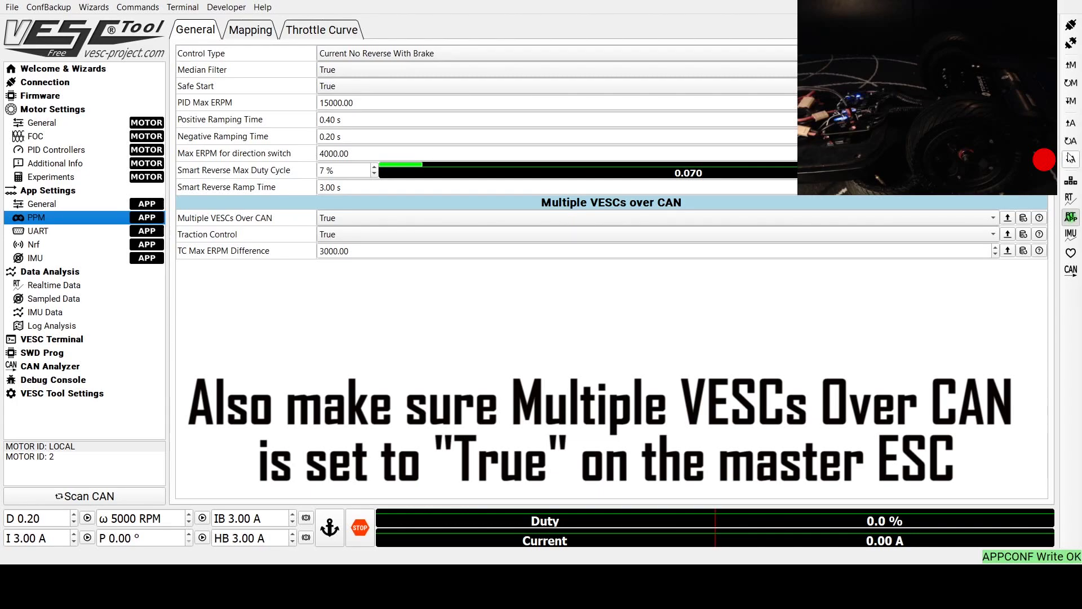
click(1069, 124)
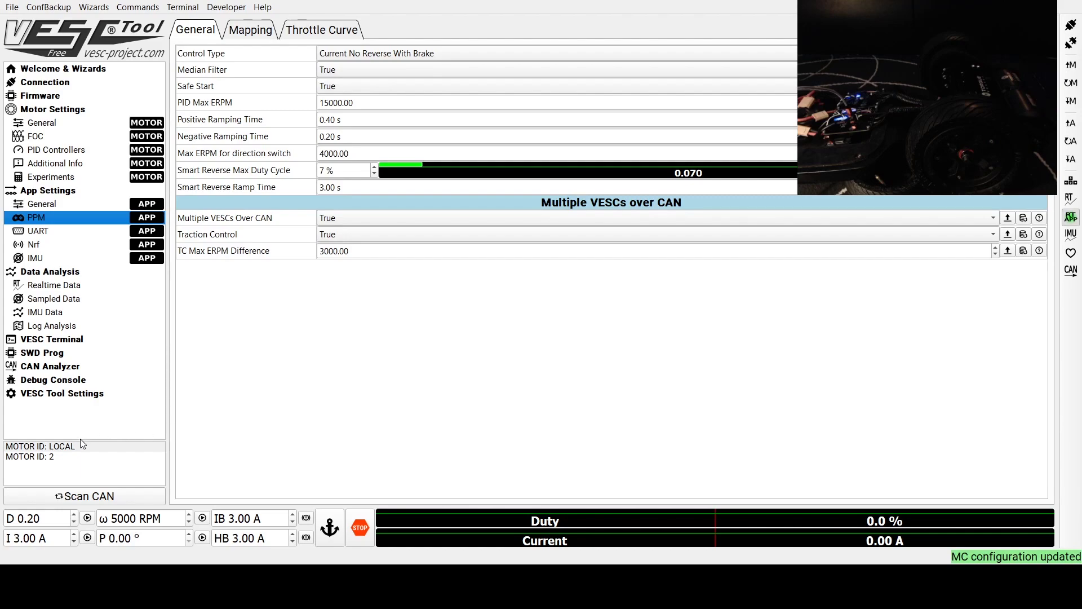
click(66, 457)
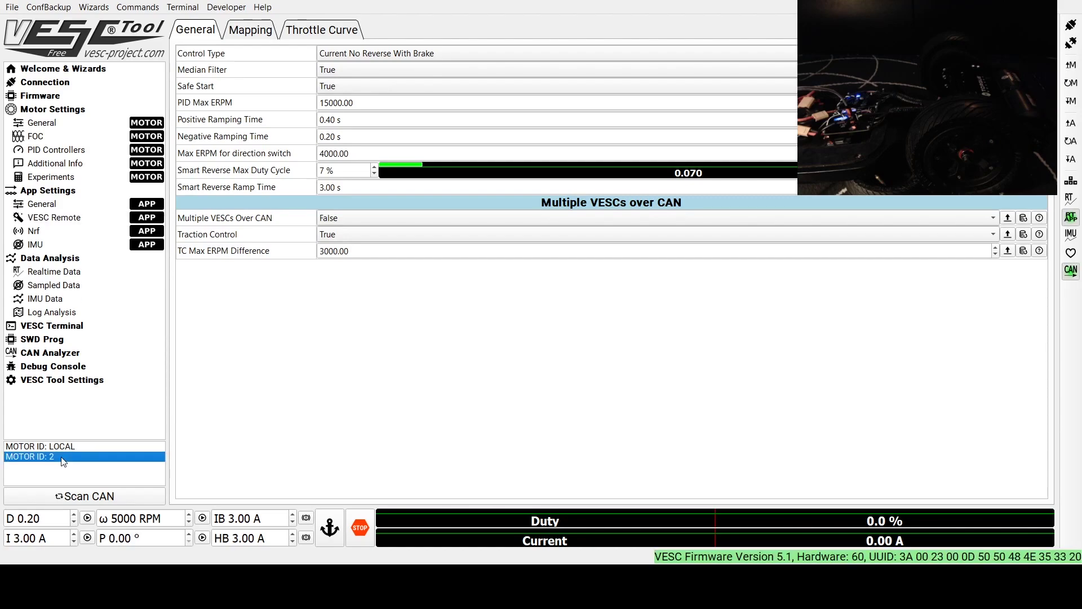
click(1072, 160)
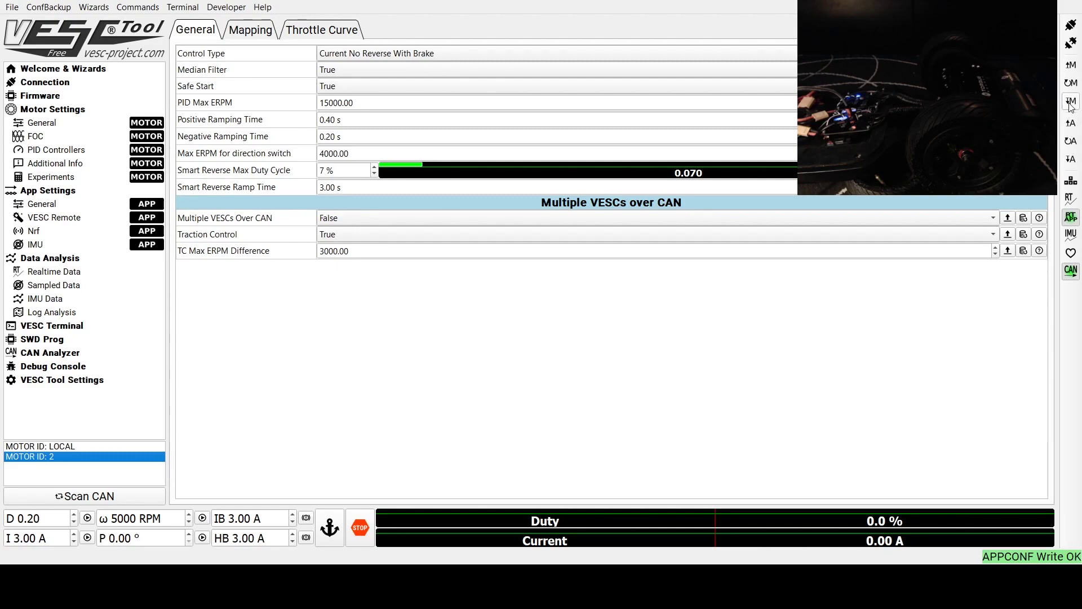
Review the local motor's PPM throttle curve, mapping and general settings, and disconnect from the VESC.
click(53, 446)
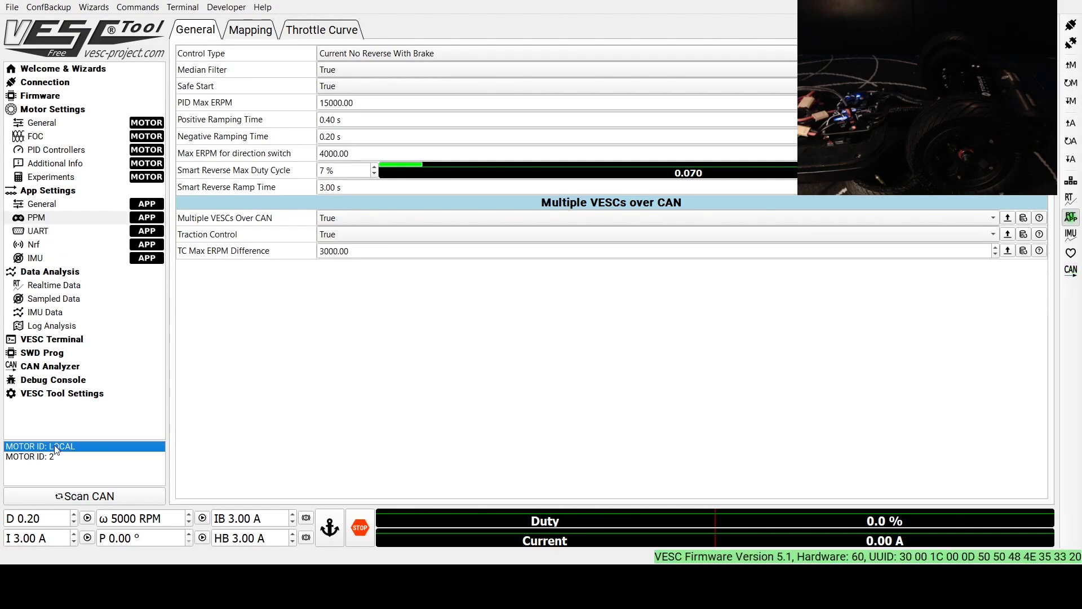
click(45, 204)
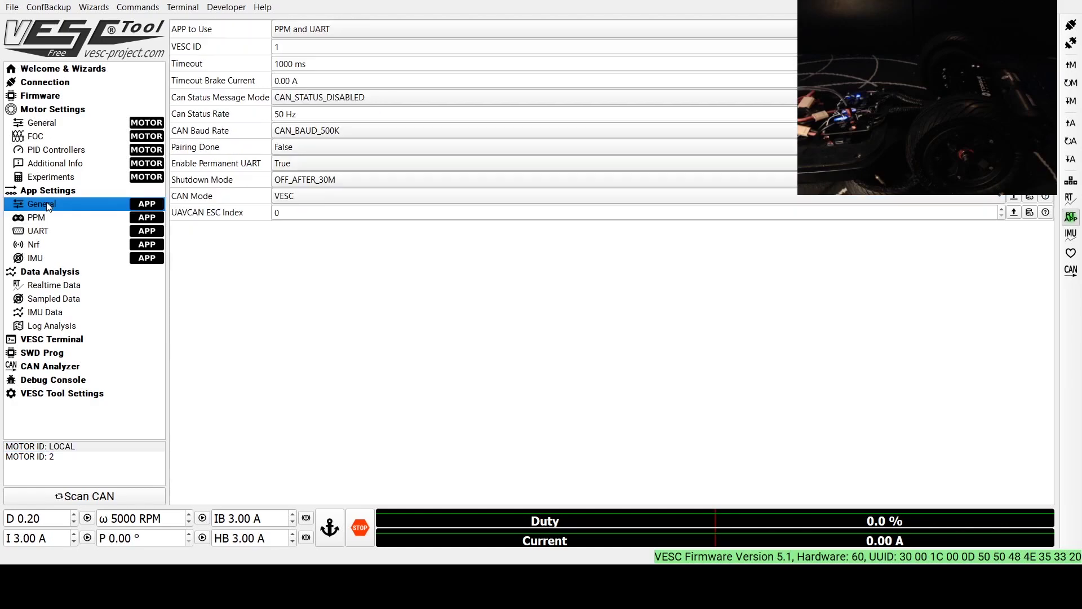
click(45, 213)
click(309, 31)
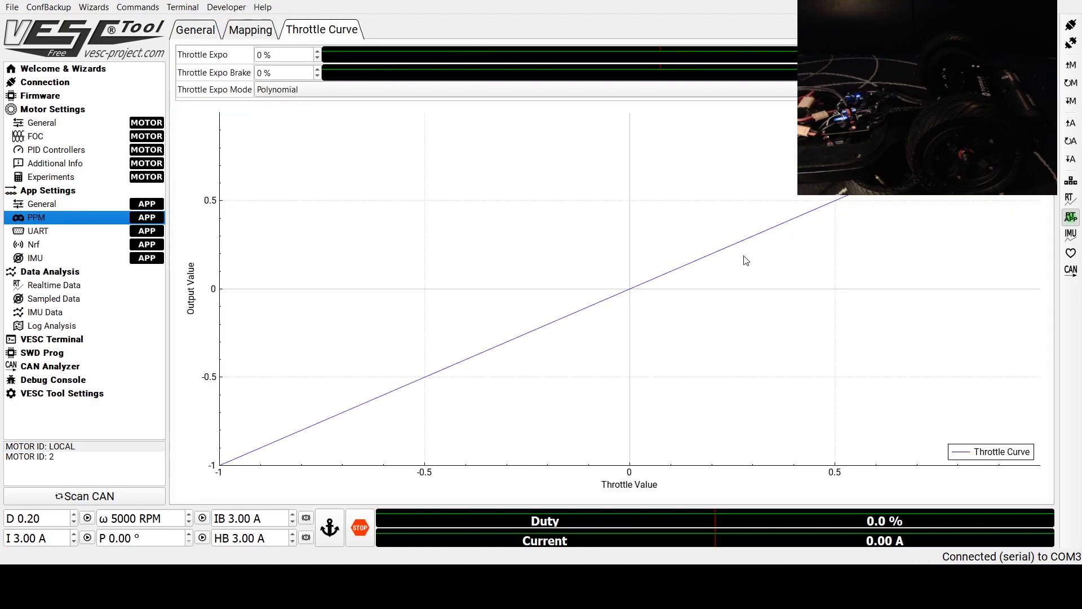
click(252, 35)
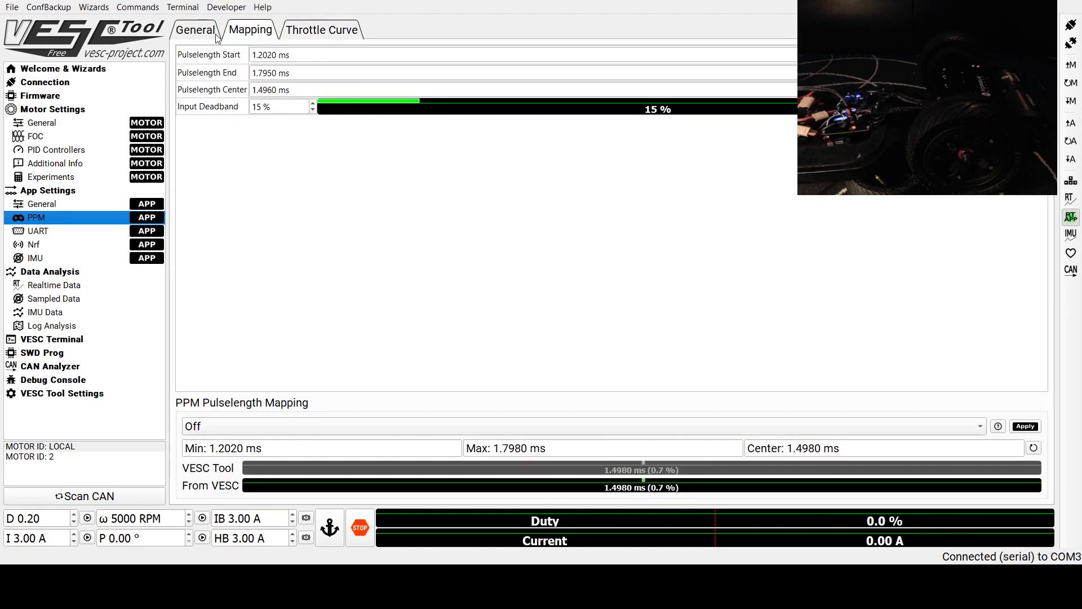
click(213, 35)
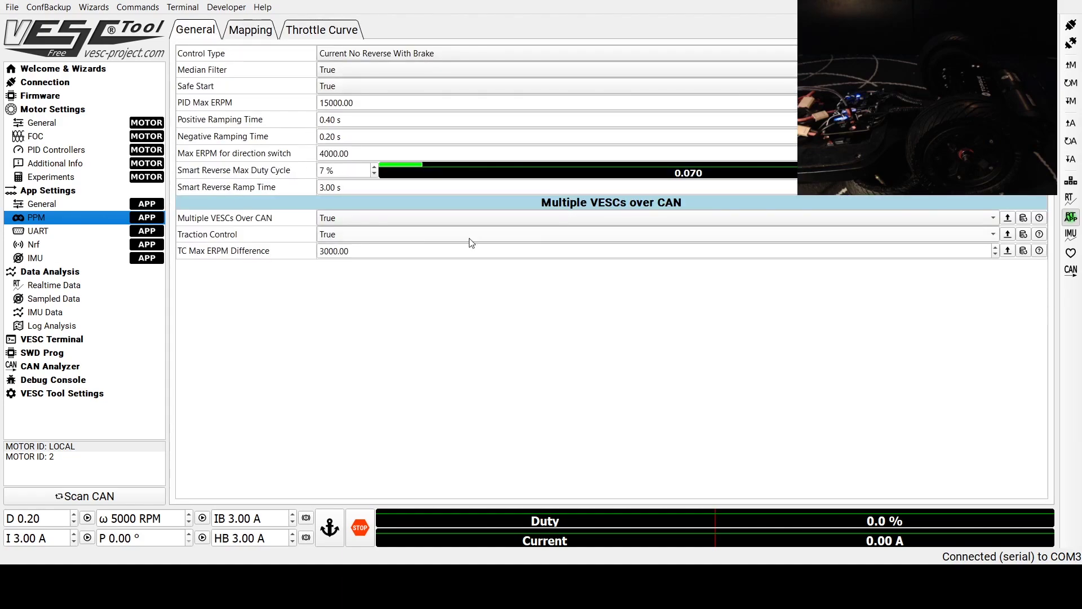
click(1072, 49)
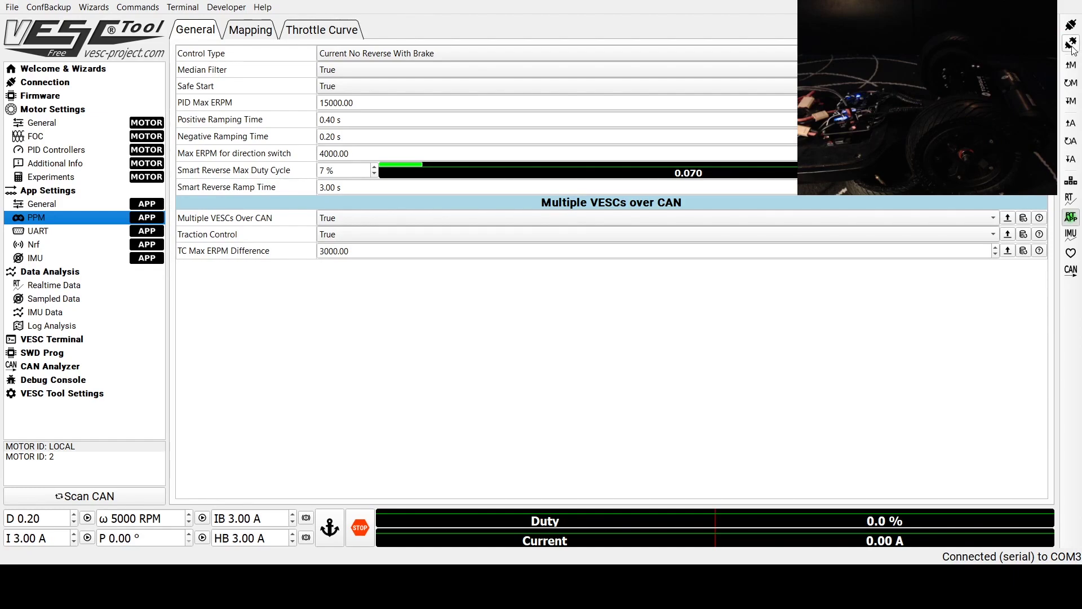